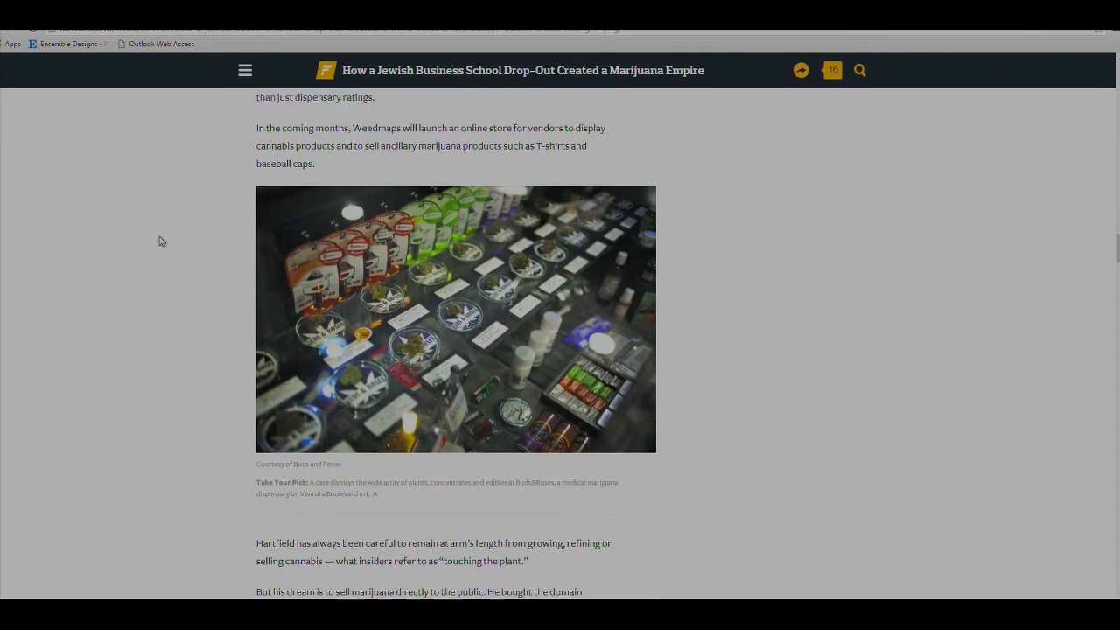
{"action": "scroll", "coordinate": [160, 241], "scroll_direction": "down", "scroll_amount": 15}
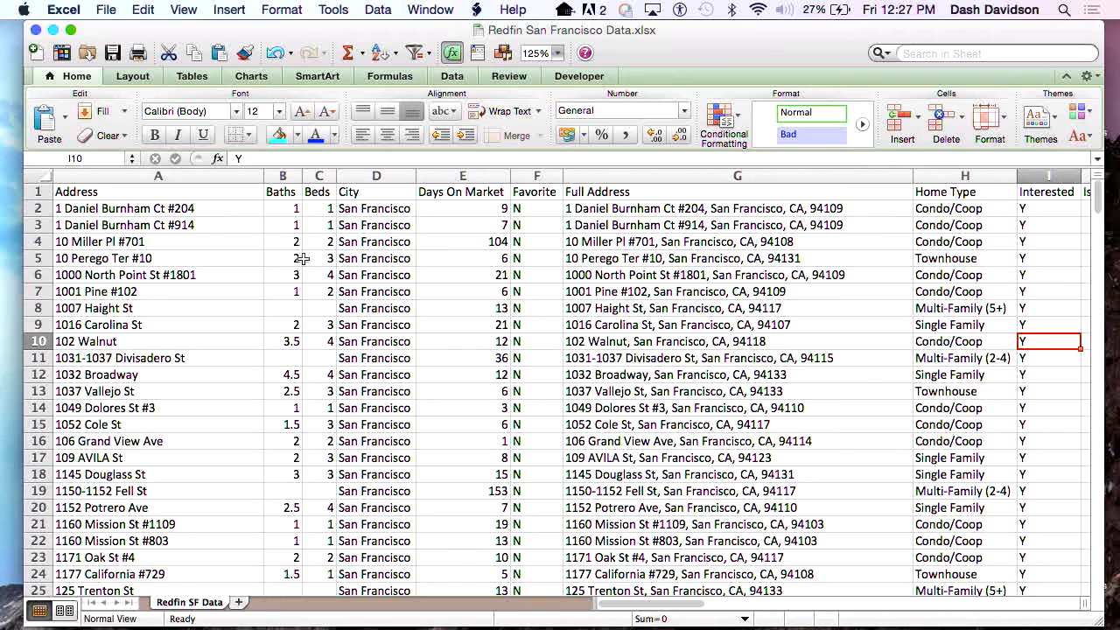
Look through the columns of the Redfin San Francisco Data worksheet.
{"action": "scroll", "coordinate": [404, 322], "scroll_direction": "right", "scroll_amount": 7}
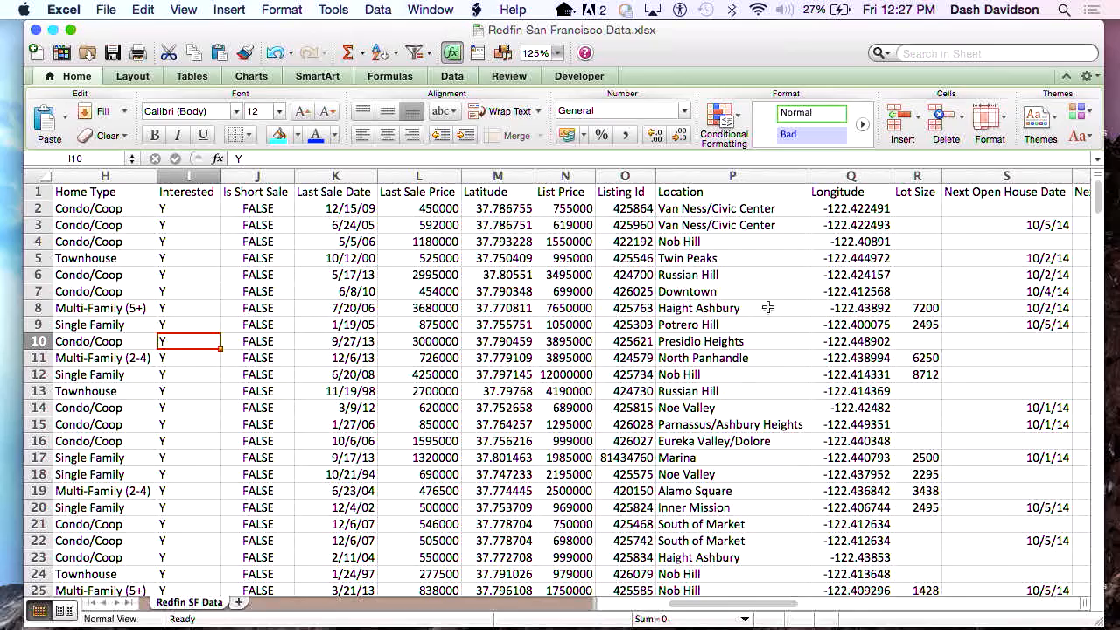
{"action": "scroll", "coordinate": [767, 307], "scroll_direction": "right", "scroll_amount": 3}
{"action": "scroll", "coordinate": [767, 307], "scroll_direction": "left", "scroll_amount": 6}
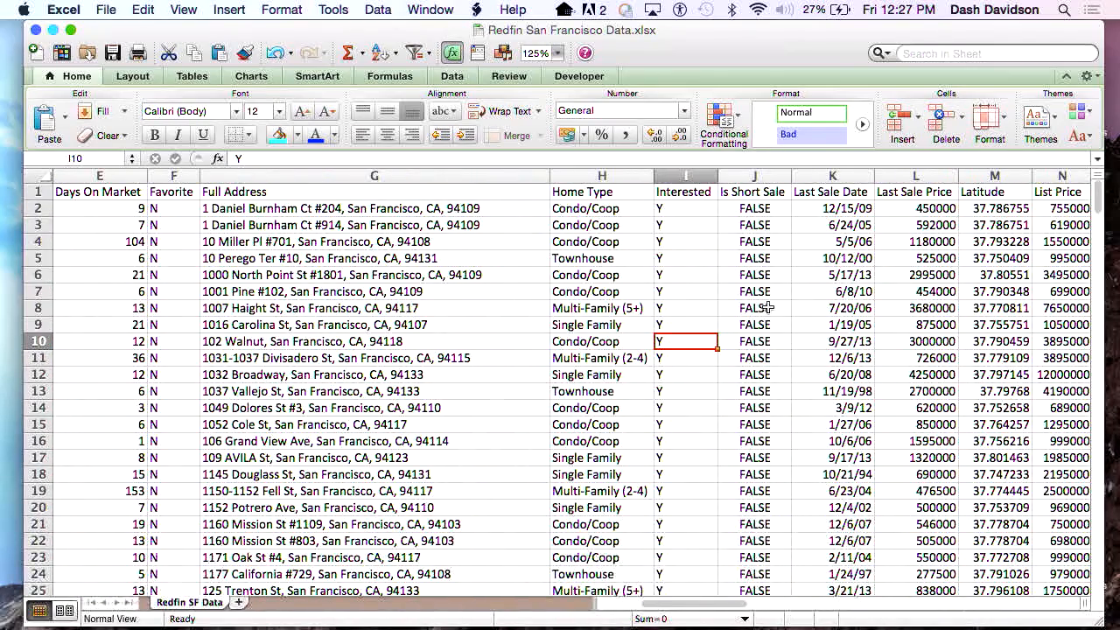
Switch to Tableau Public and connect to the Excel workbook Redfin San Francisco Data.
{"action": "key", "text": "super+Tab"}
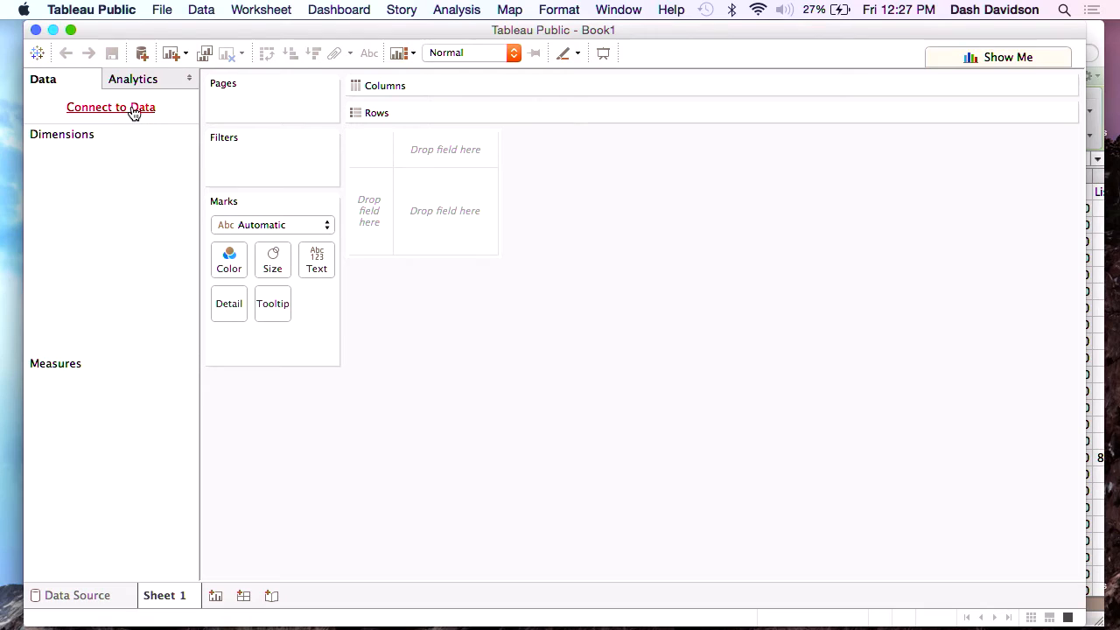
{"action": "left_click", "coordinate": [133, 107]}
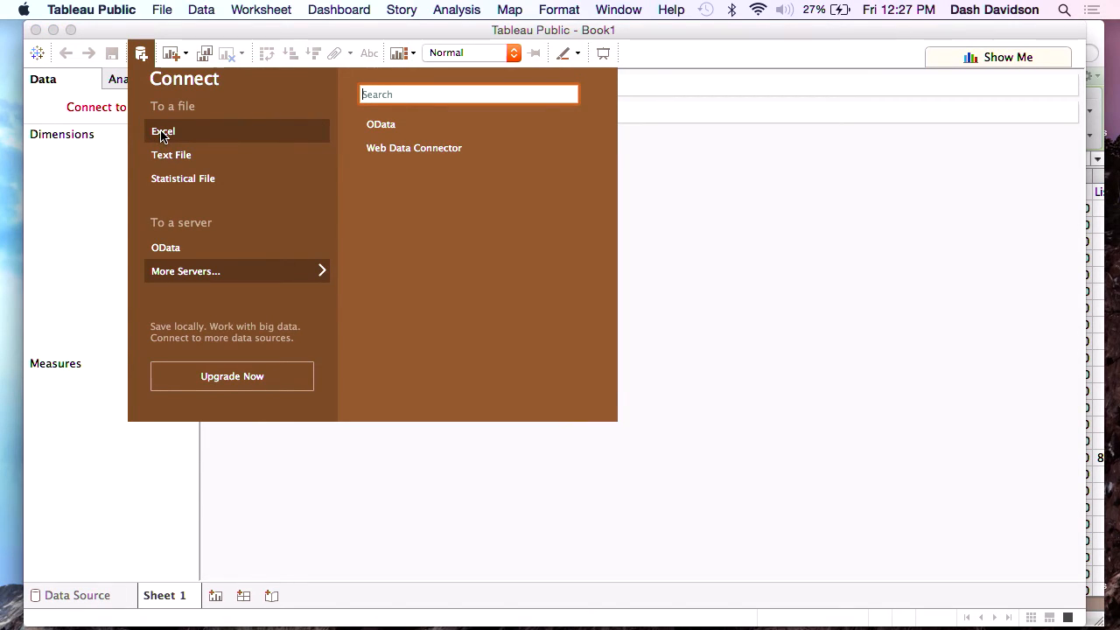
{"action": "left_click", "coordinate": [162, 132]}
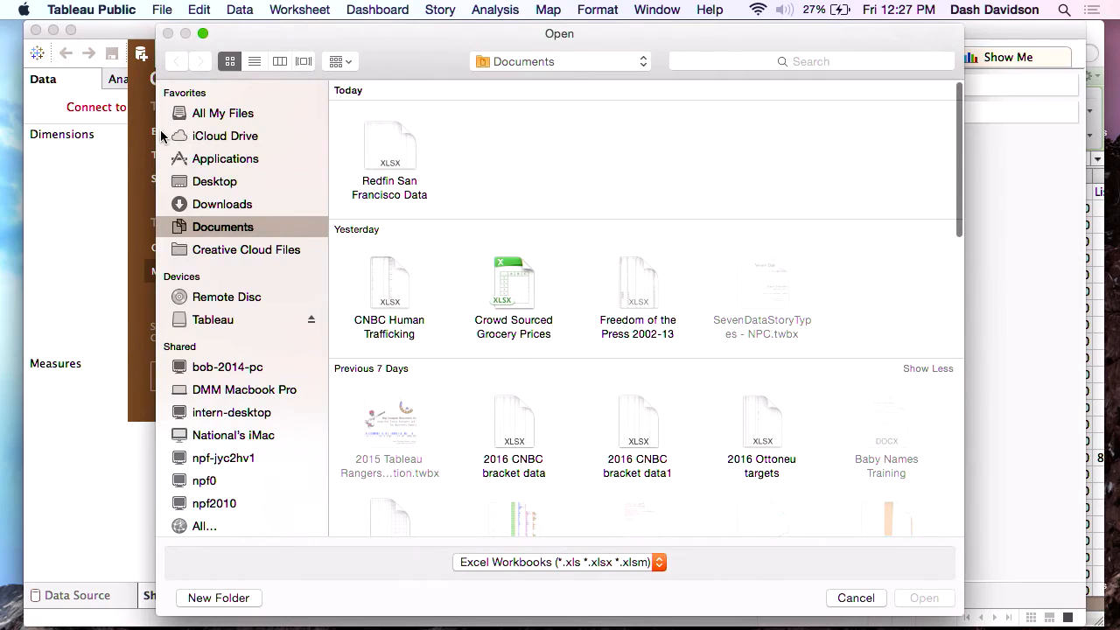
{"action": "left_click", "coordinate": [392, 148]}
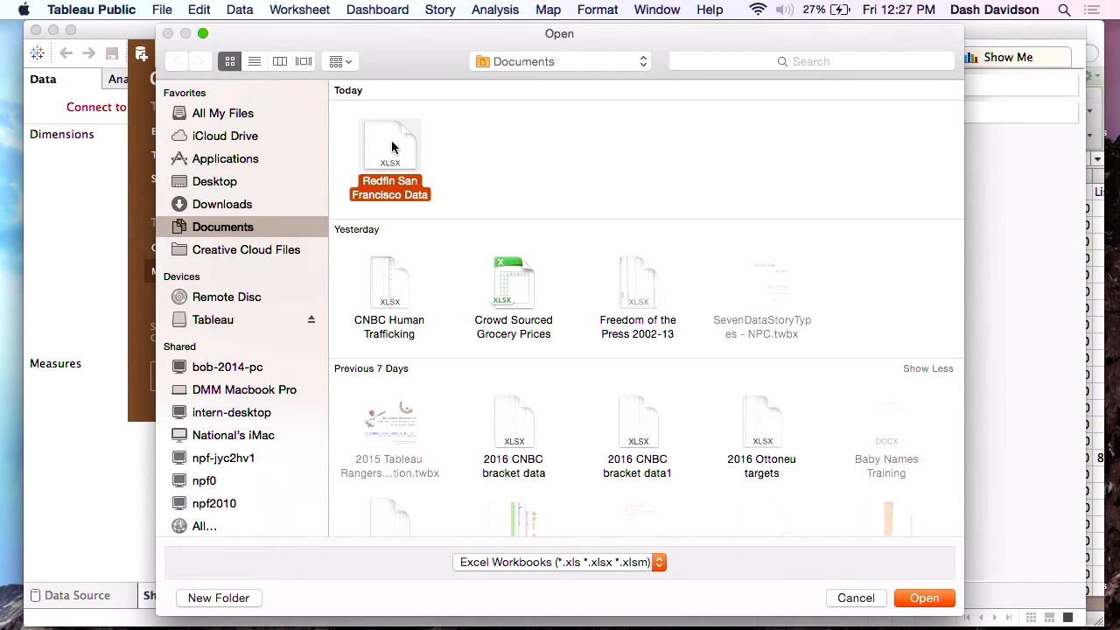
{"action": "double_click", "coordinate": [392, 148]}
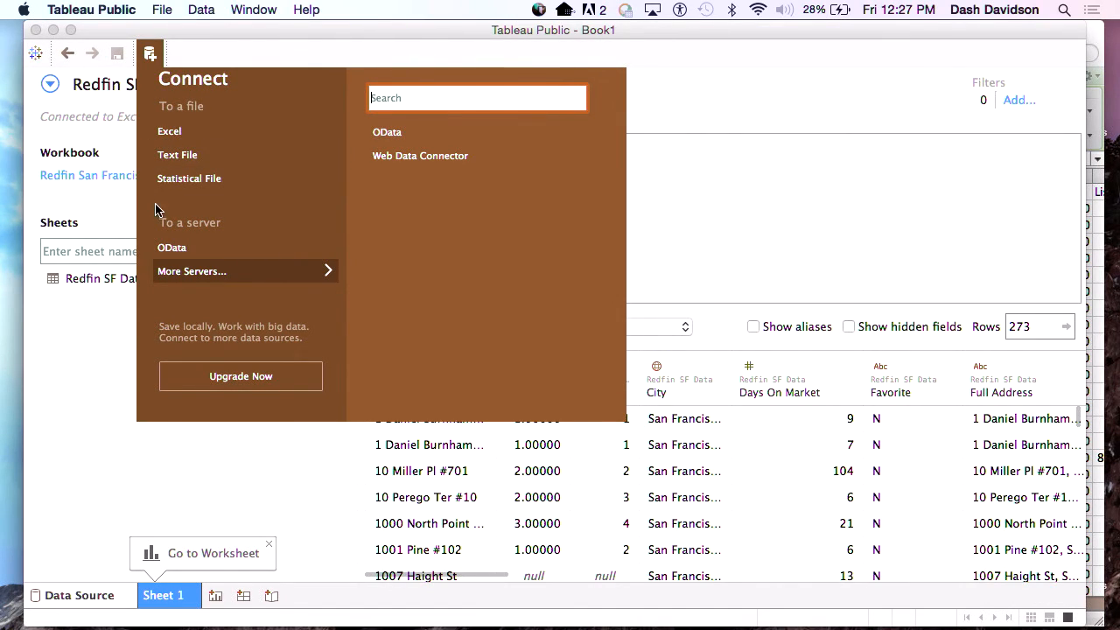
{"action": "left_click", "coordinate": [102, 366]}
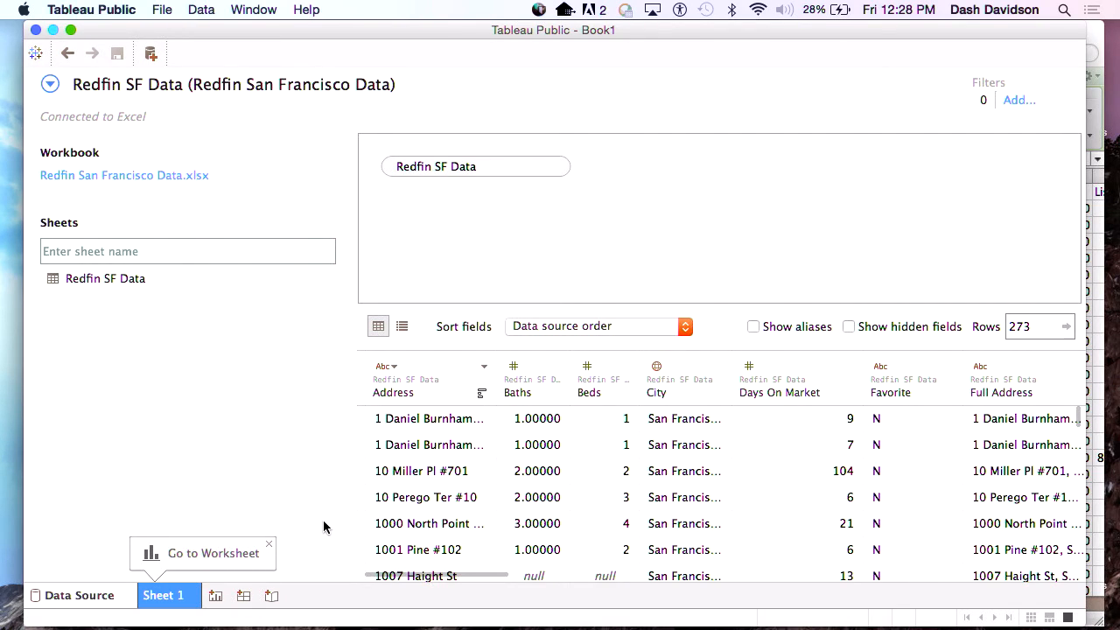
On Sheet 1, enlarge the Measures list and create a map with Longitude on columns and Latitude on rows.
{"action": "left_click", "coordinate": [169, 598]}
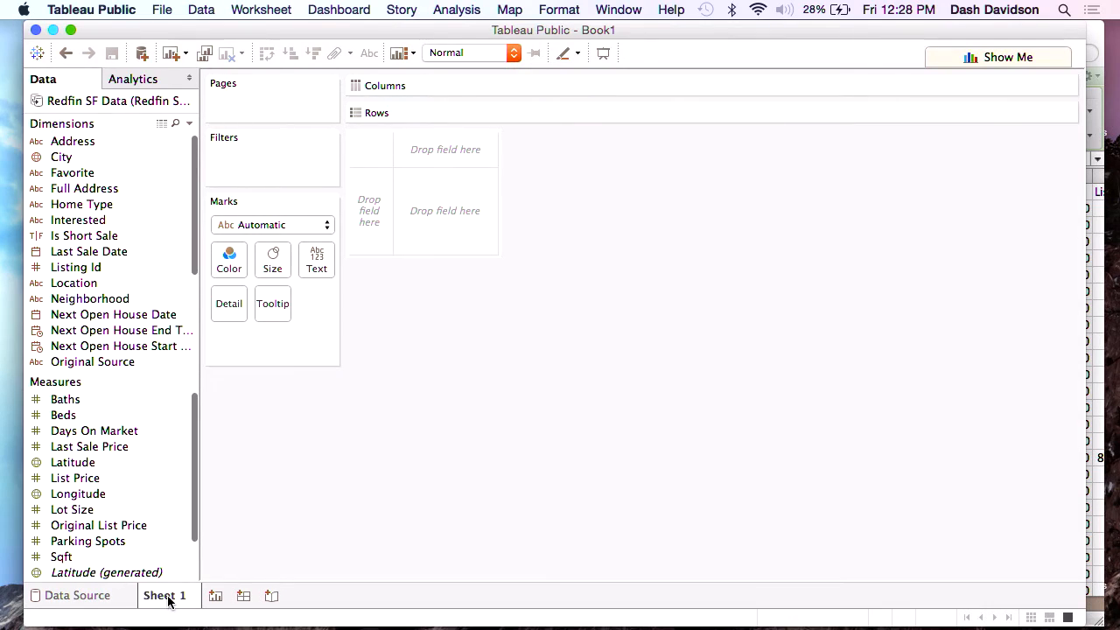
{"action": "left_click_drag", "start_coordinate": [163, 383], "coordinate": [160, 362]}
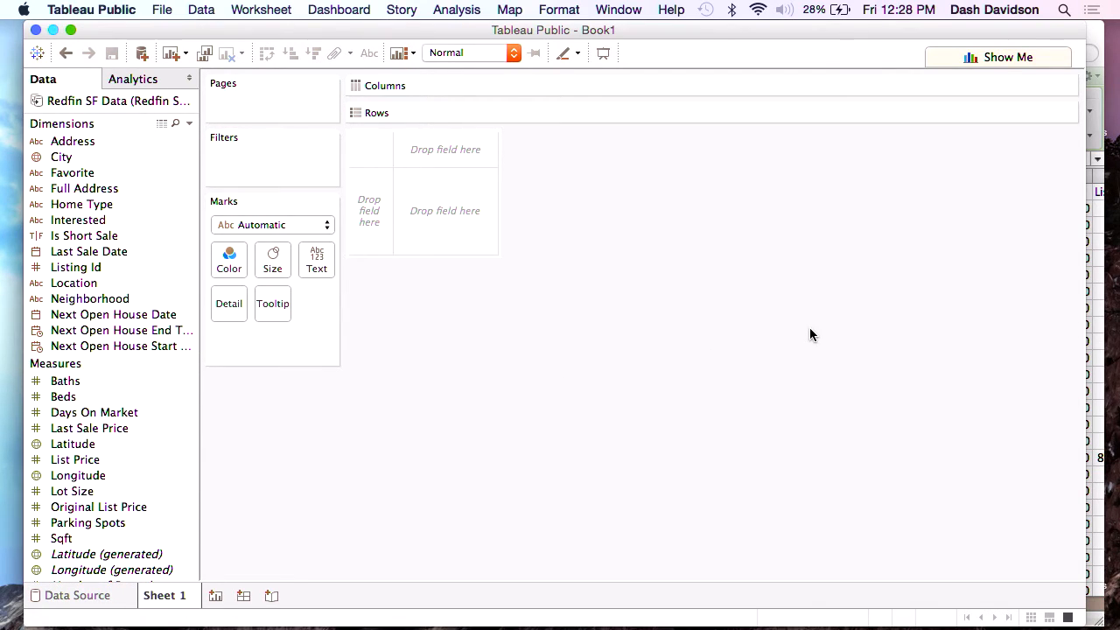
{"action": "left_click", "coordinate": [1030, 56]}
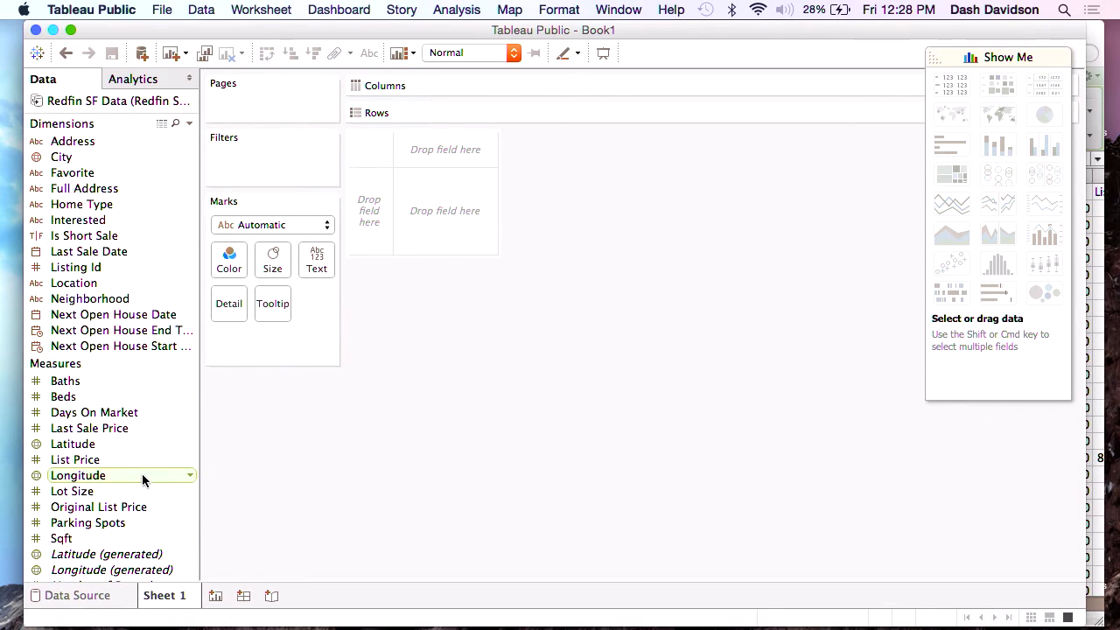
{"action": "left_click_drag", "start_coordinate": [83, 446], "coordinate": [488, 114]}
{"action": "left_click_drag", "start_coordinate": [78, 475], "coordinate": [520, 89]}
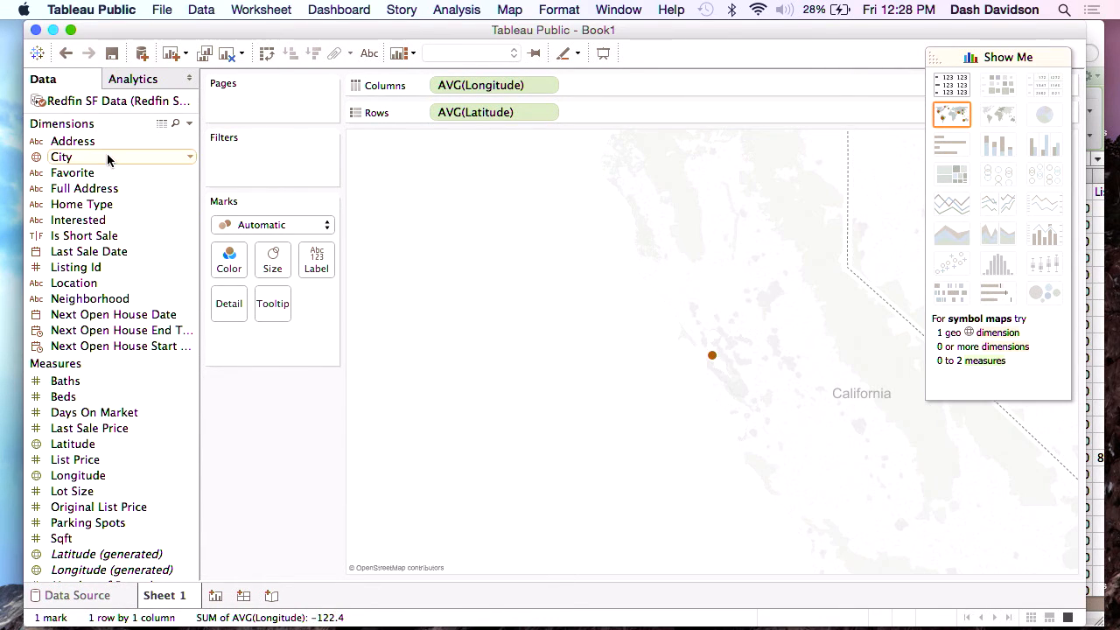
Add Full Address as mark detail to plot each listing separately on the map.
{"action": "left_click_drag", "start_coordinate": [90, 187], "coordinate": [234, 307]}
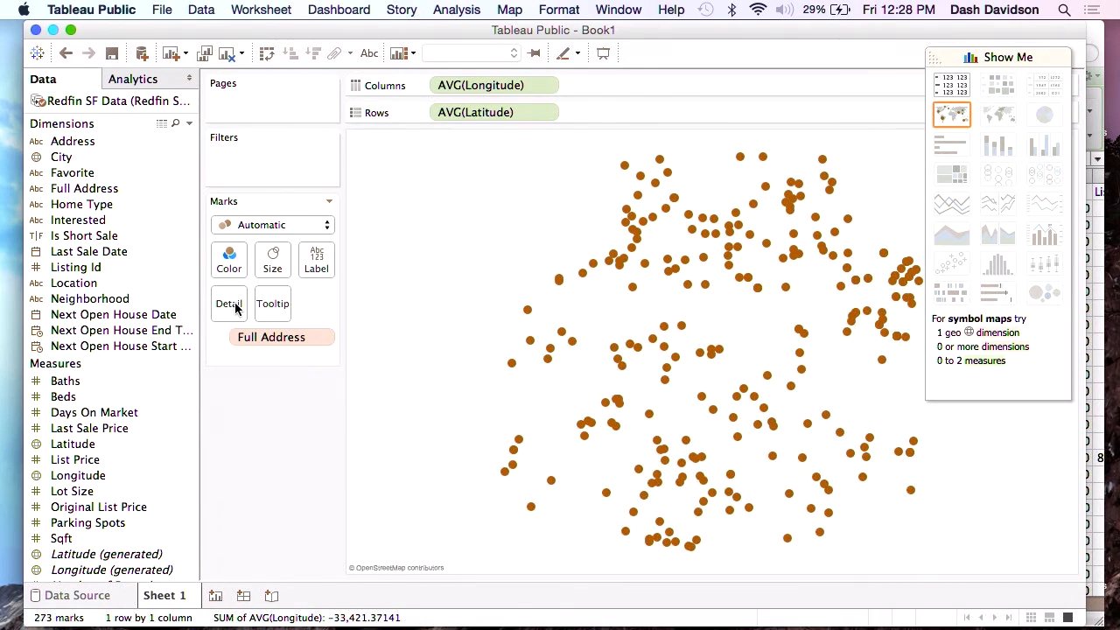
{"action": "left_click", "coordinate": [1014, 56]}
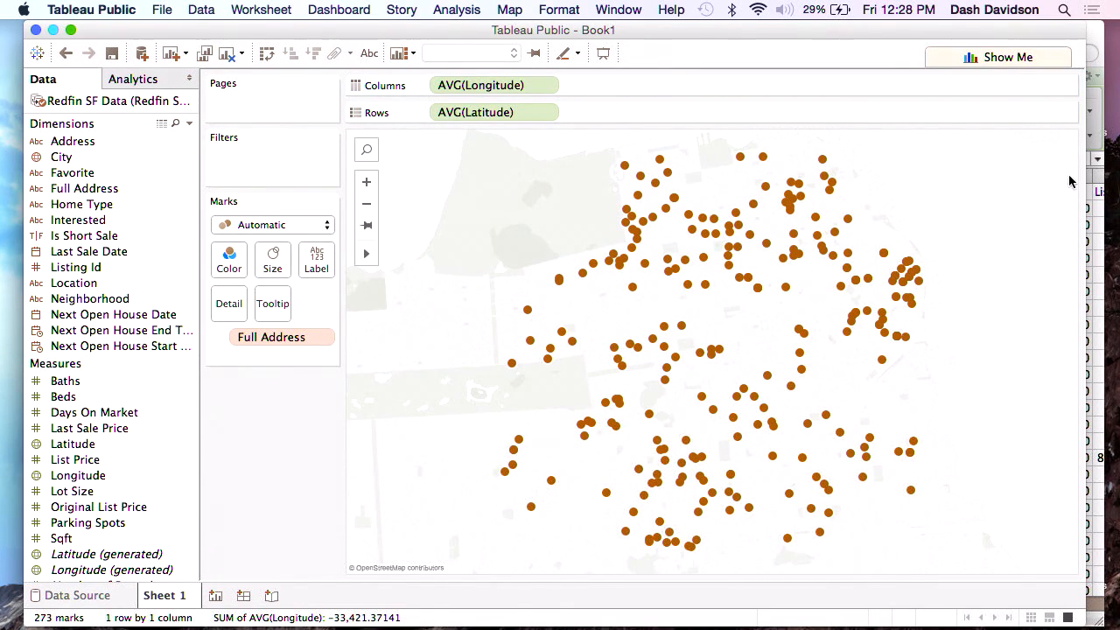
{"action": "left_click_drag", "start_coordinate": [1012, 238], "coordinate": [1013, 256]}
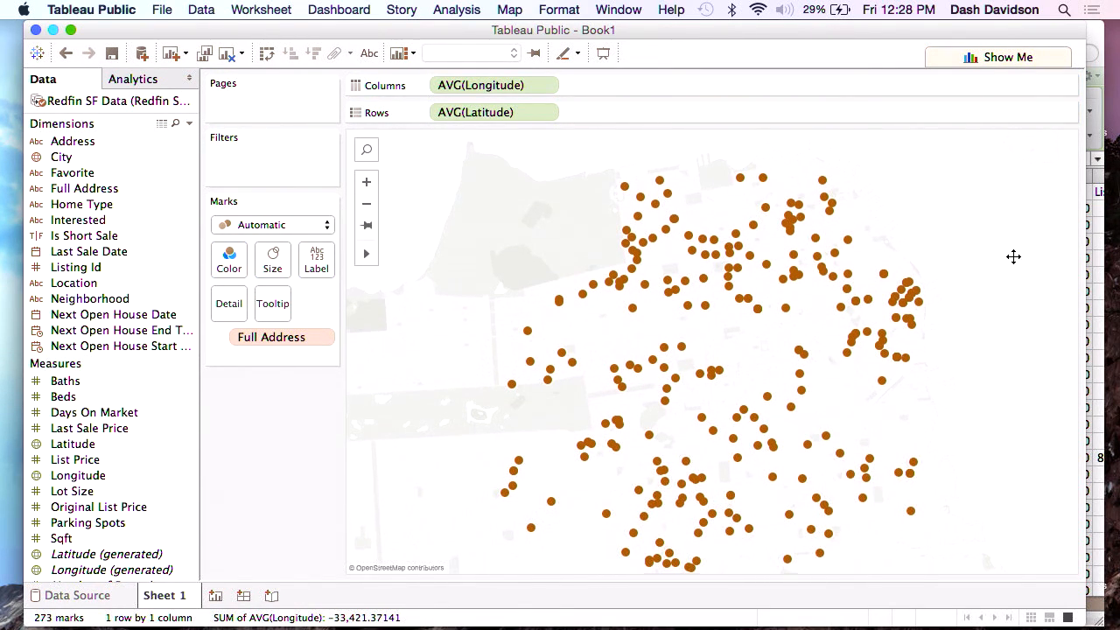
{"action": "left_click_drag", "start_coordinate": [421, 249], "coordinate": [479, 241]}
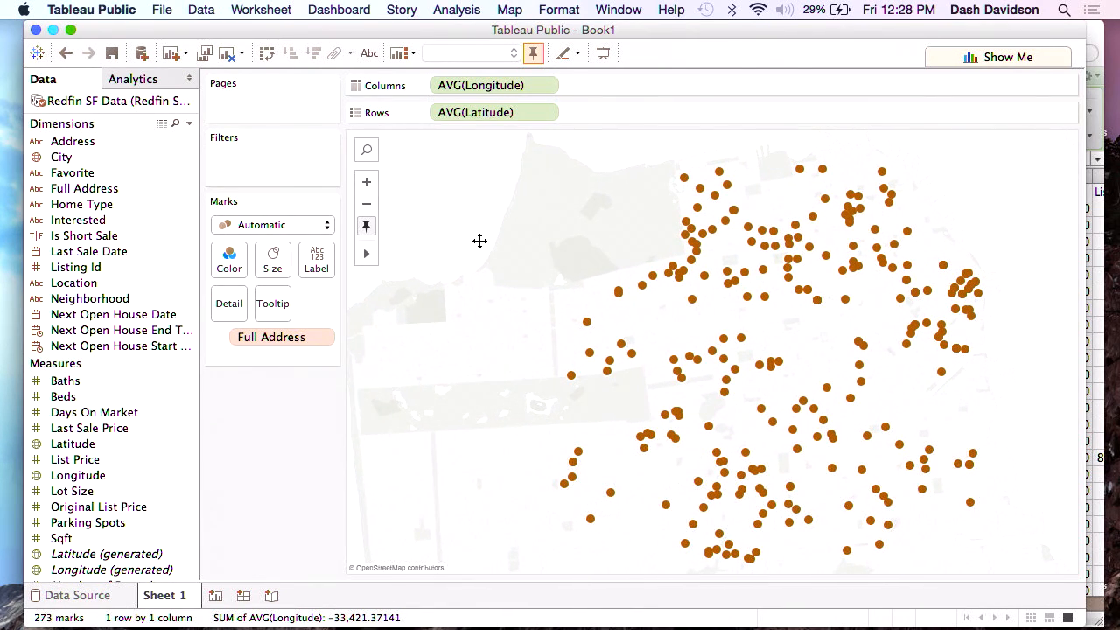
{"action": "mouse_move", "coordinate": [721, 171]}
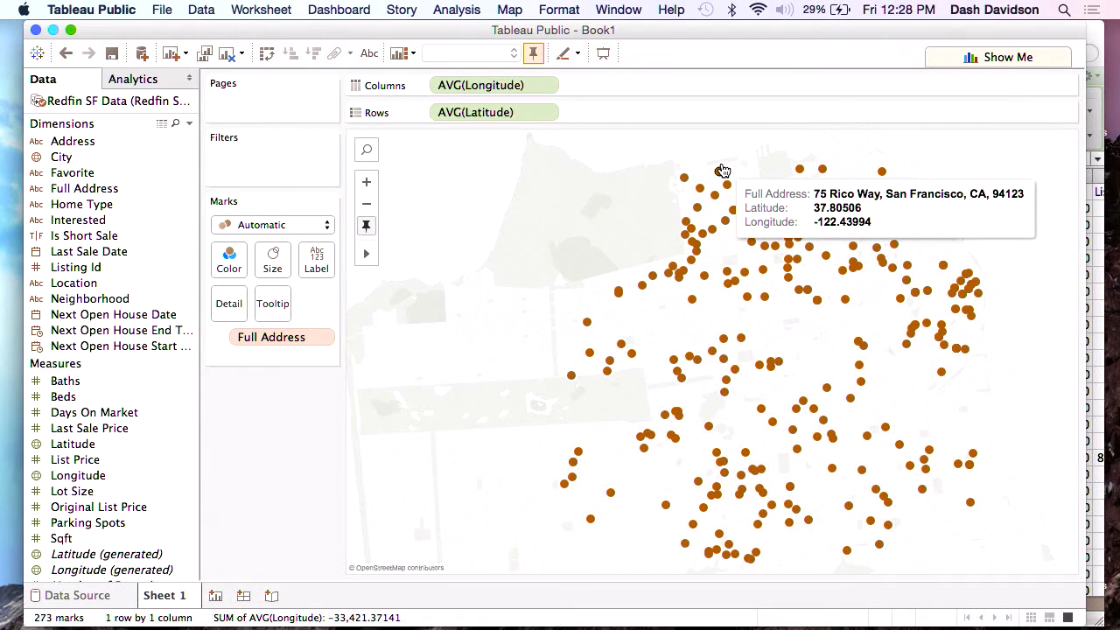
{"action": "mouse_move", "coordinate": [731, 214]}
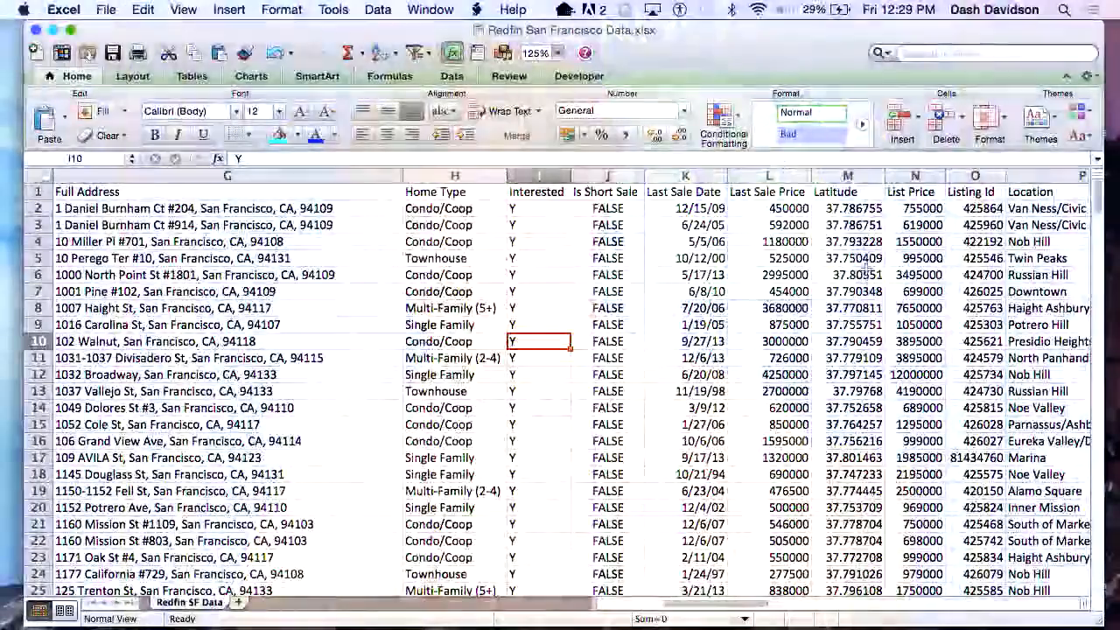
Switch to the Excel worksheet and examine its Latitude and Longitude columns.
{"action": "left_click", "coordinate": [846, 176]}
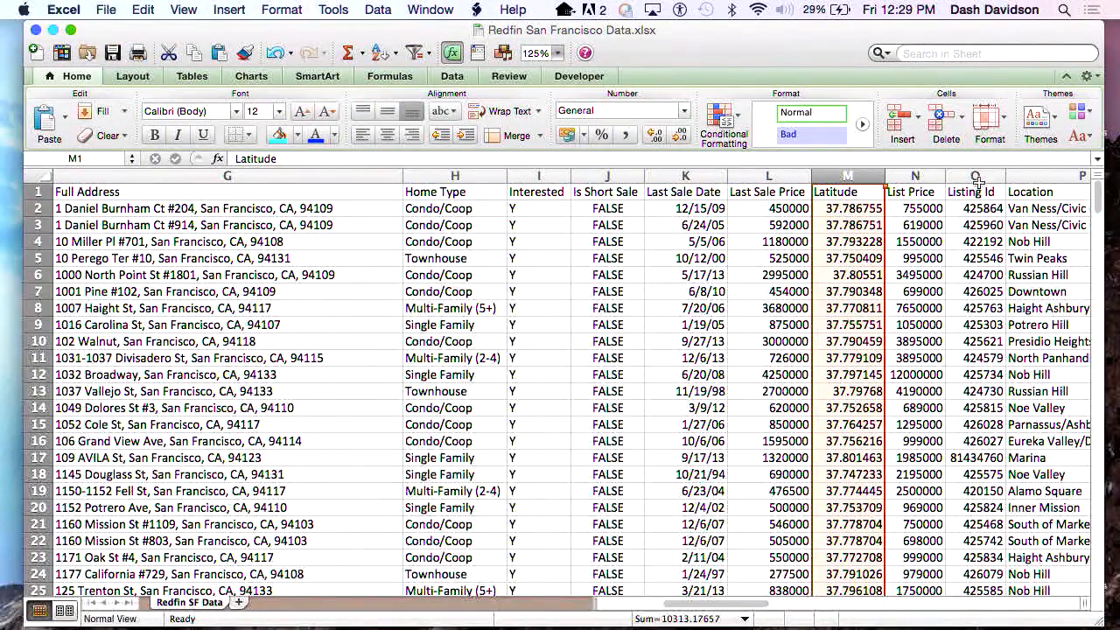
{"action": "scroll", "coordinate": [986, 227], "scroll_direction": "right", "scroll_amount": 5}
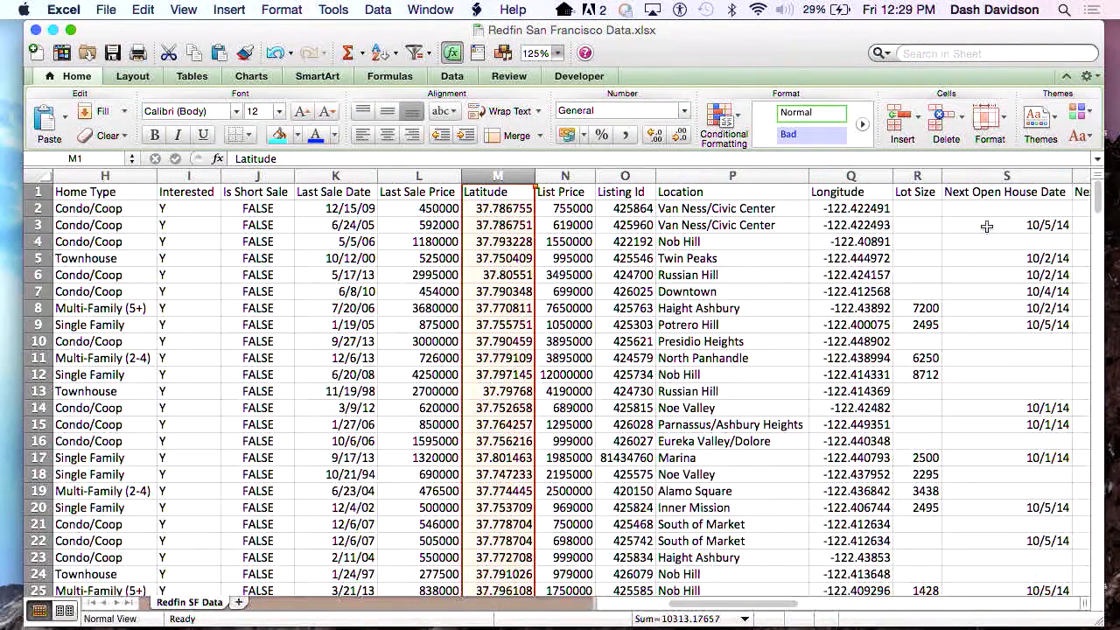
{"action": "left_click", "coordinate": [763, 176]}
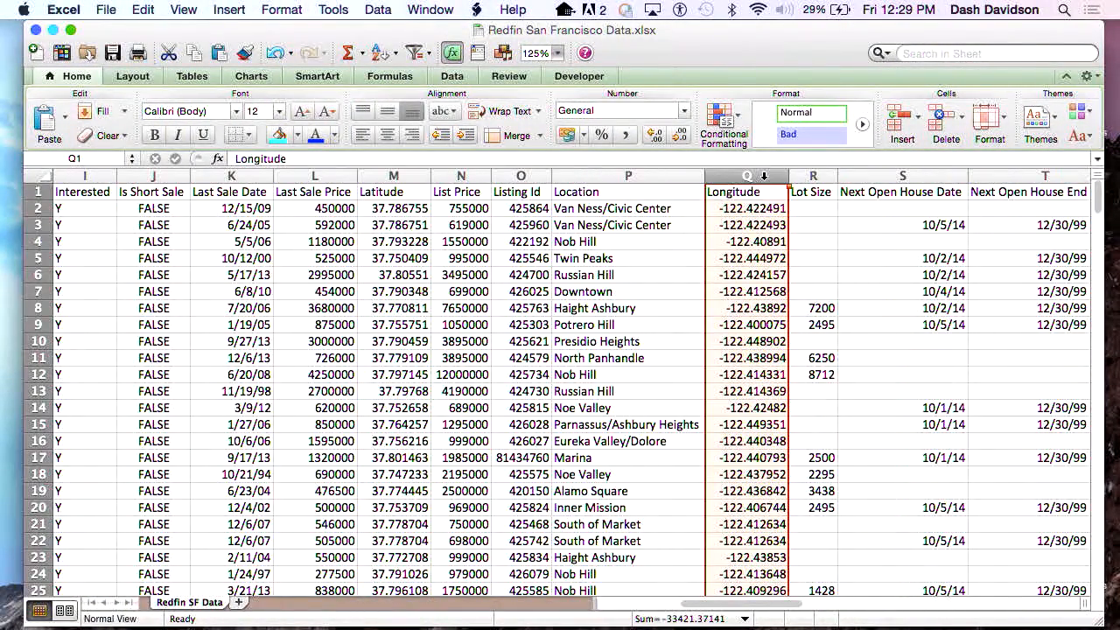
Switch back to Tableau Public and set the map's background style to Dark.
{"action": "key", "text": "super+Tab"}
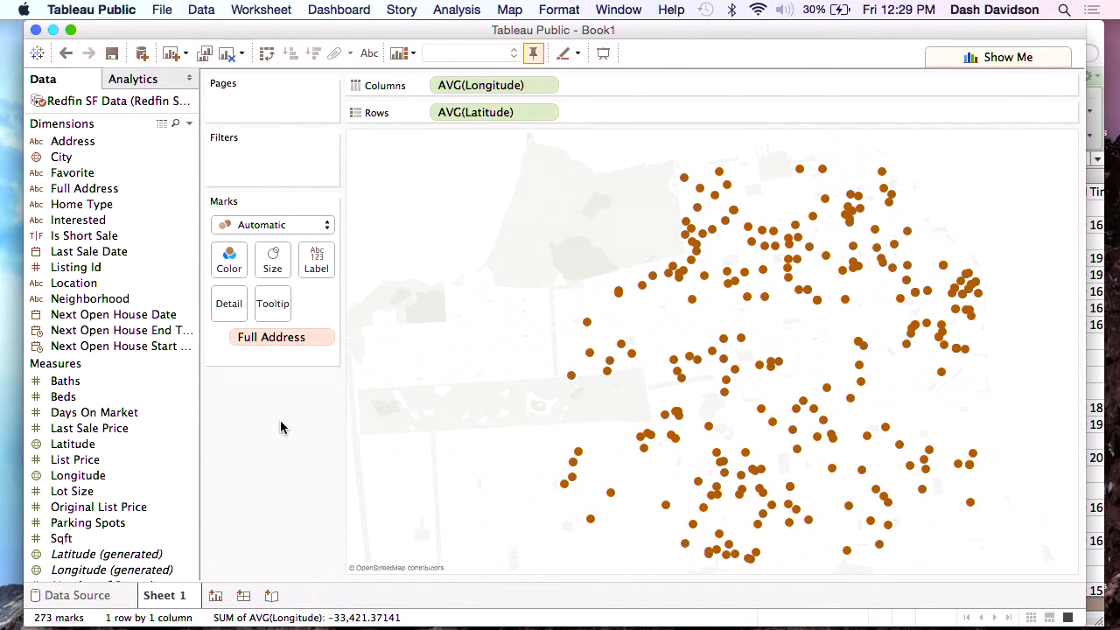
{"action": "left_click", "coordinate": [505, 10]}
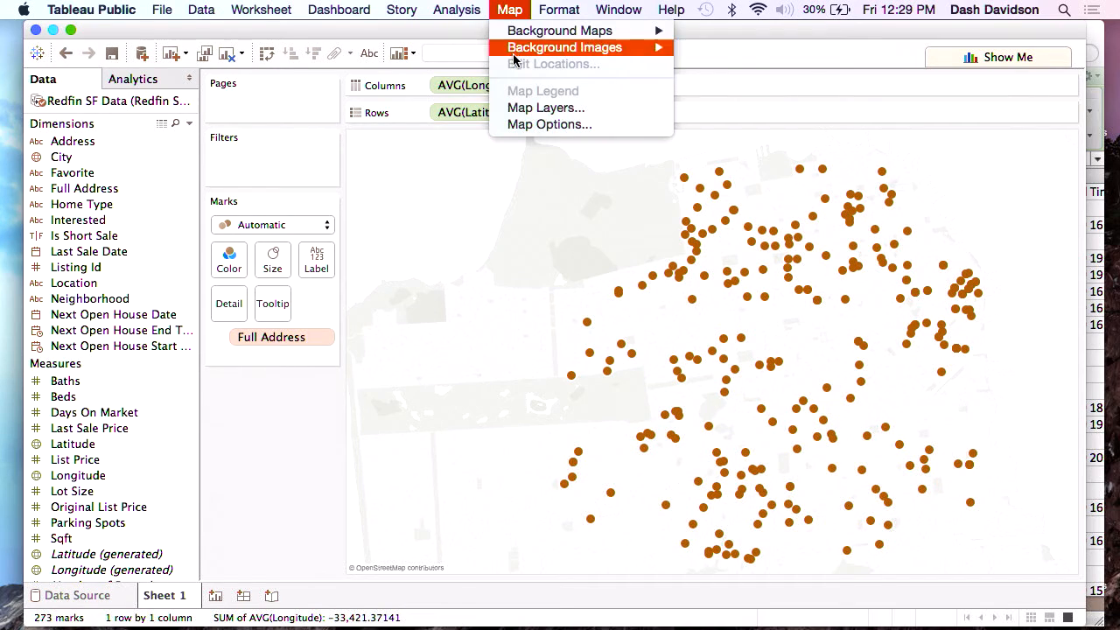
{"action": "left_click", "coordinate": [522, 127]}
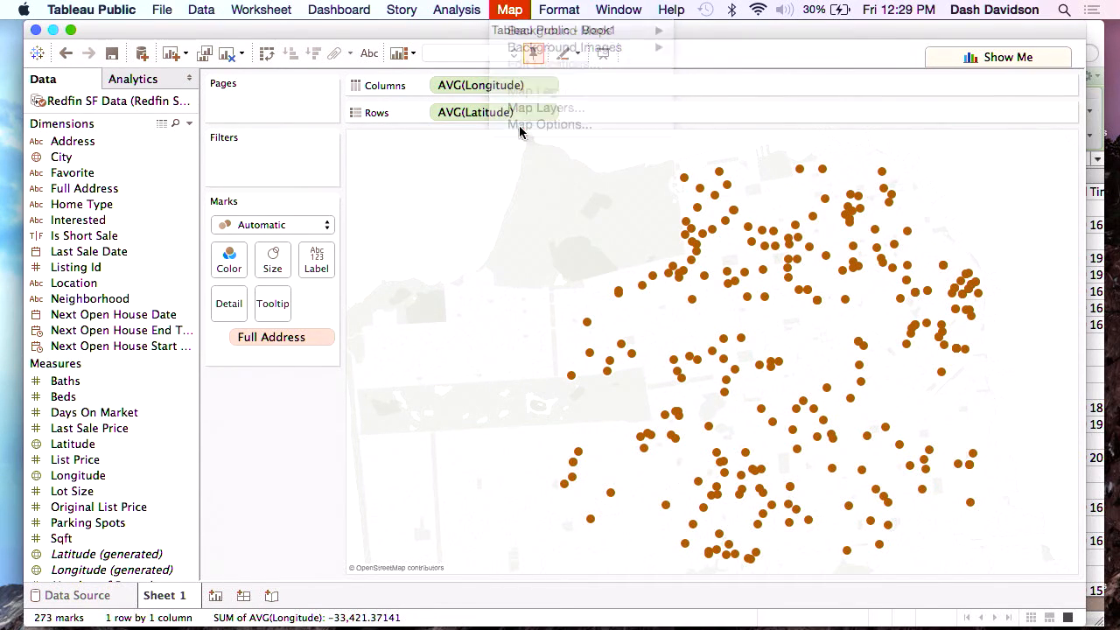
{"action": "left_click", "coordinate": [508, 10]}
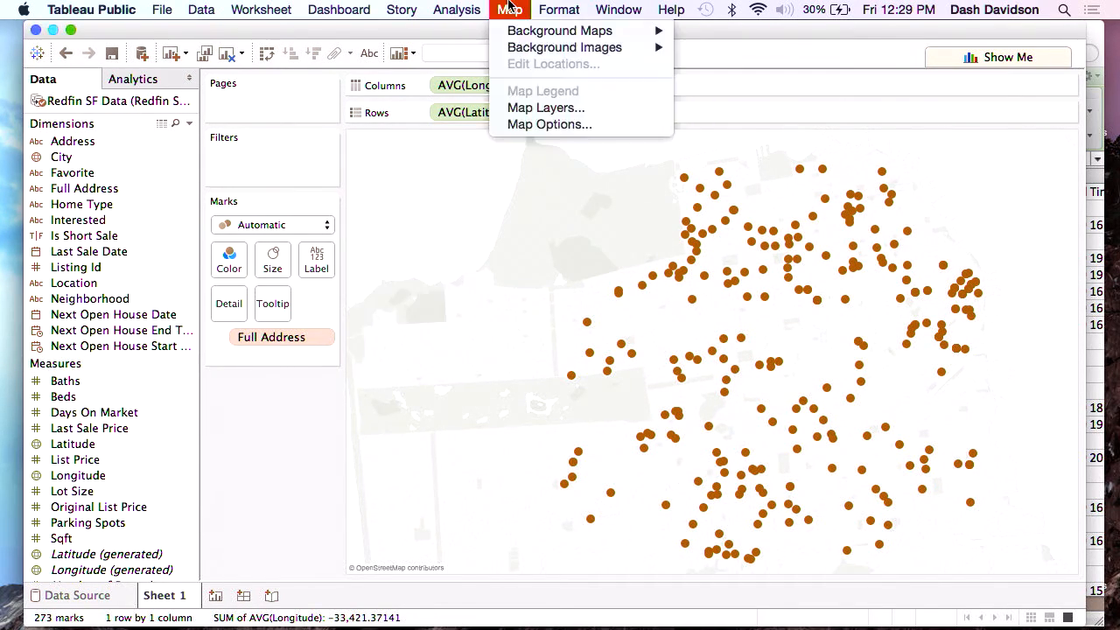
{"action": "left_click", "coordinate": [525, 112]}
{"action": "left_click", "coordinate": [133, 128]}
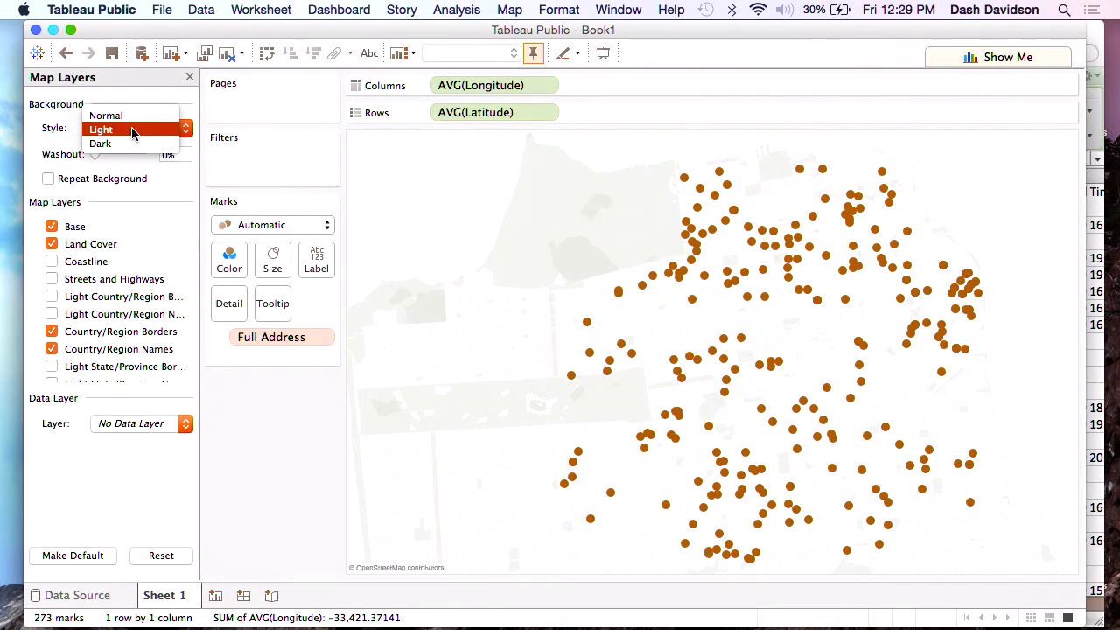
{"action": "left_click", "coordinate": [120, 143]}
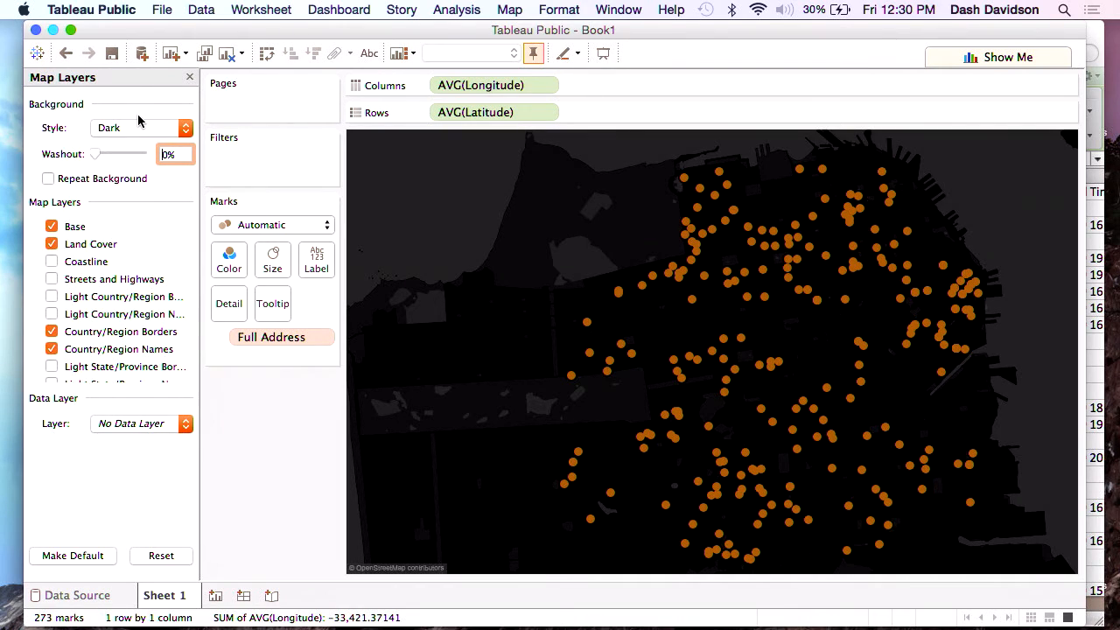
Set the map background's washout to 33% and close the map layer settings.
{"action": "left_click_drag", "start_coordinate": [96, 155], "coordinate": [110, 155]}
{"action": "left_click", "coordinate": [296, 477]}
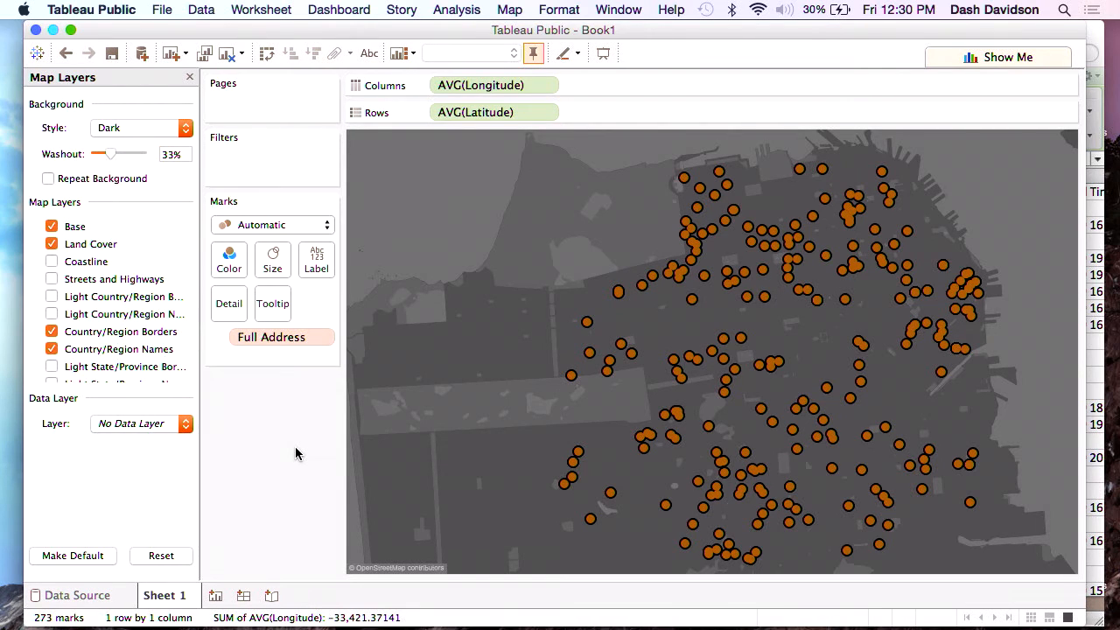
{"action": "left_click", "coordinate": [190, 79]}
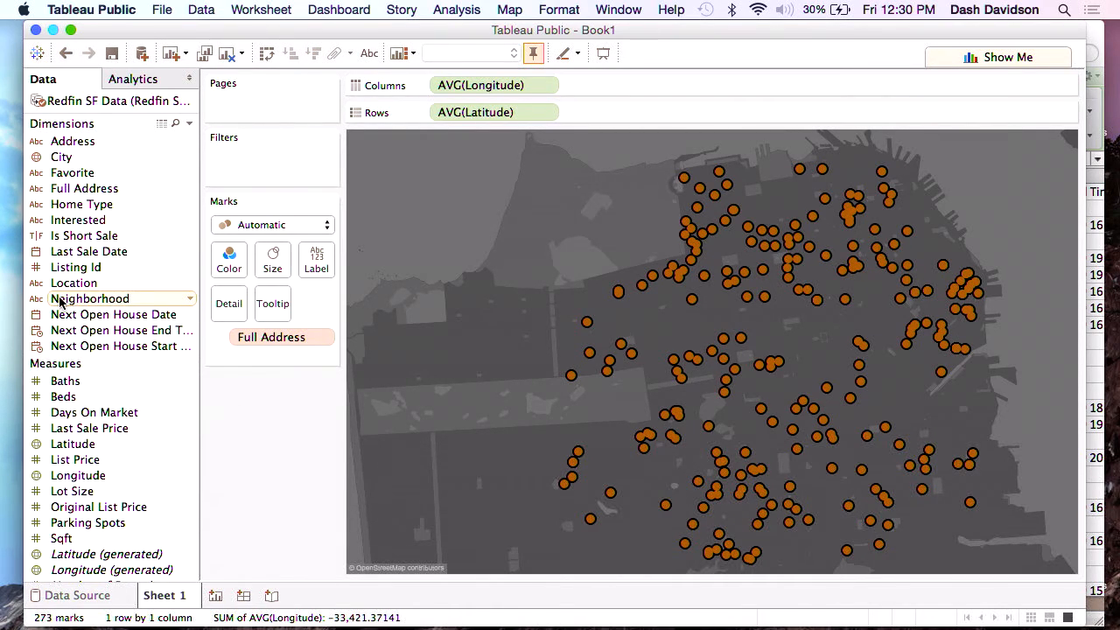
Color the map marks by Neighborhood and briefly highlight the Marina, Pacific Heights and SOMA listings in turn.
{"action": "left_click_drag", "start_coordinate": [59, 302], "coordinate": [221, 258]}
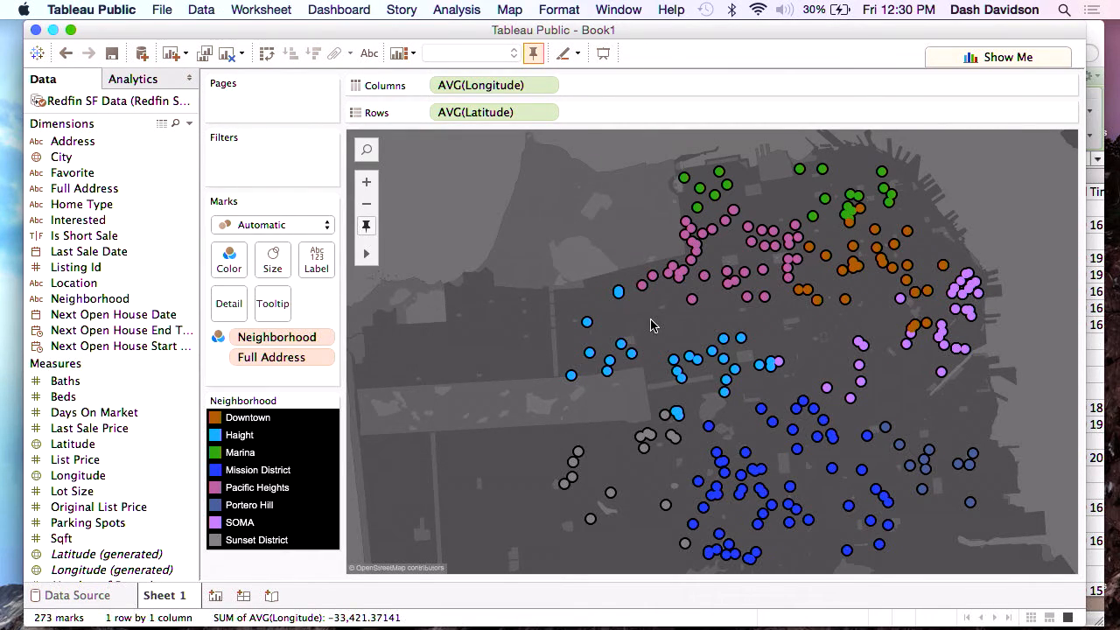
{"action": "left_click", "coordinate": [242, 453]}
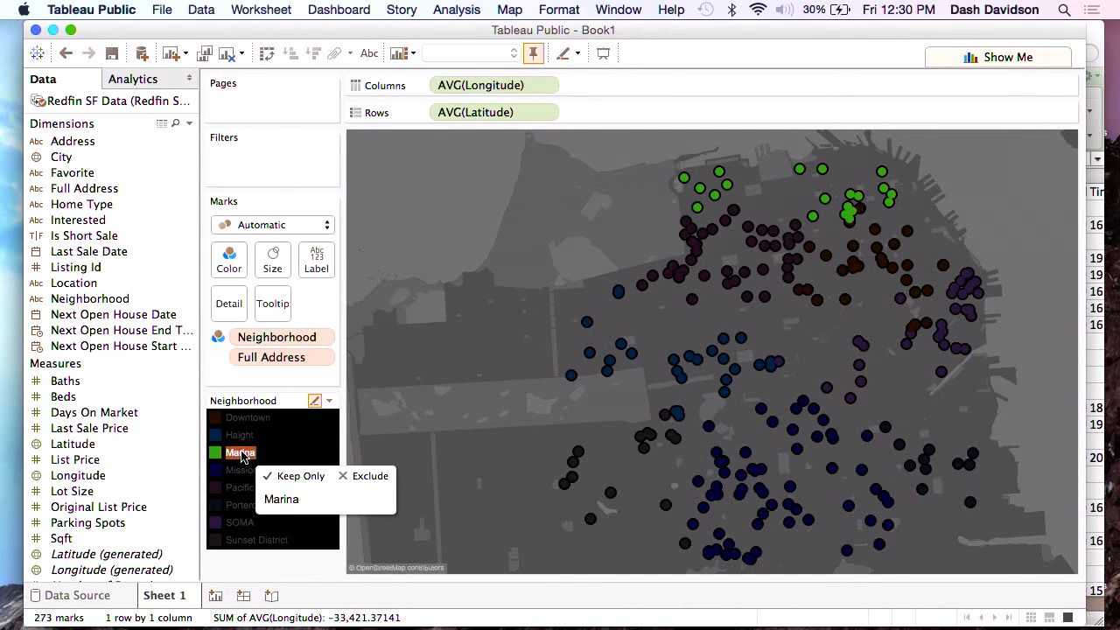
{"action": "left_click", "coordinate": [241, 453]}
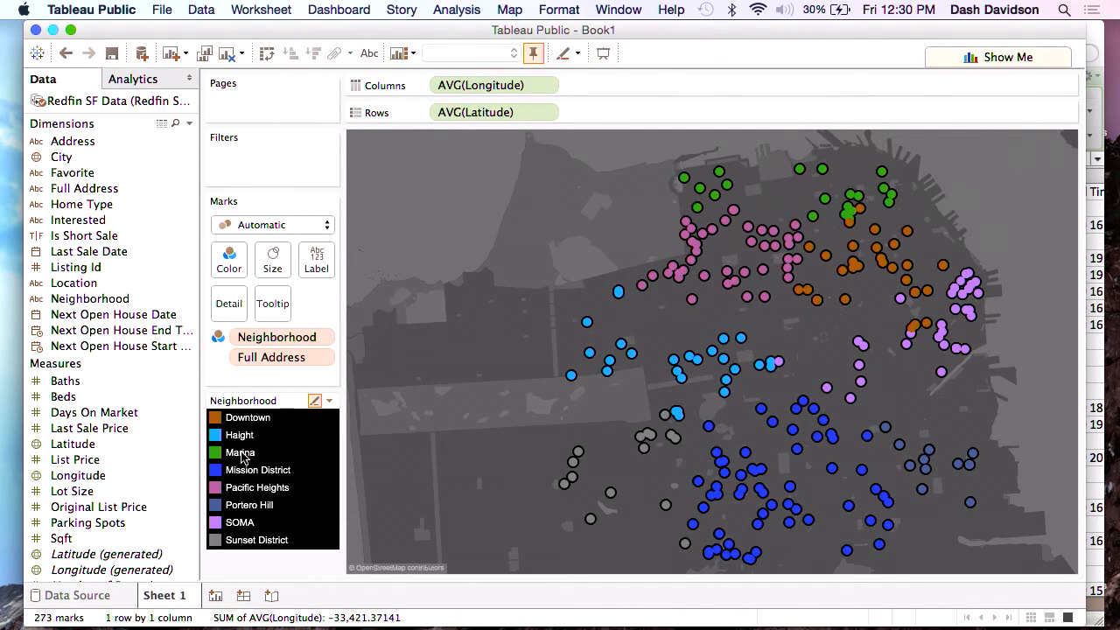
{"action": "left_click", "coordinate": [243, 490]}
{"action": "left_click", "coordinate": [244, 495]}
{"action": "left_click", "coordinate": [241, 523]}
{"action": "left_click", "coordinate": [241, 524]}
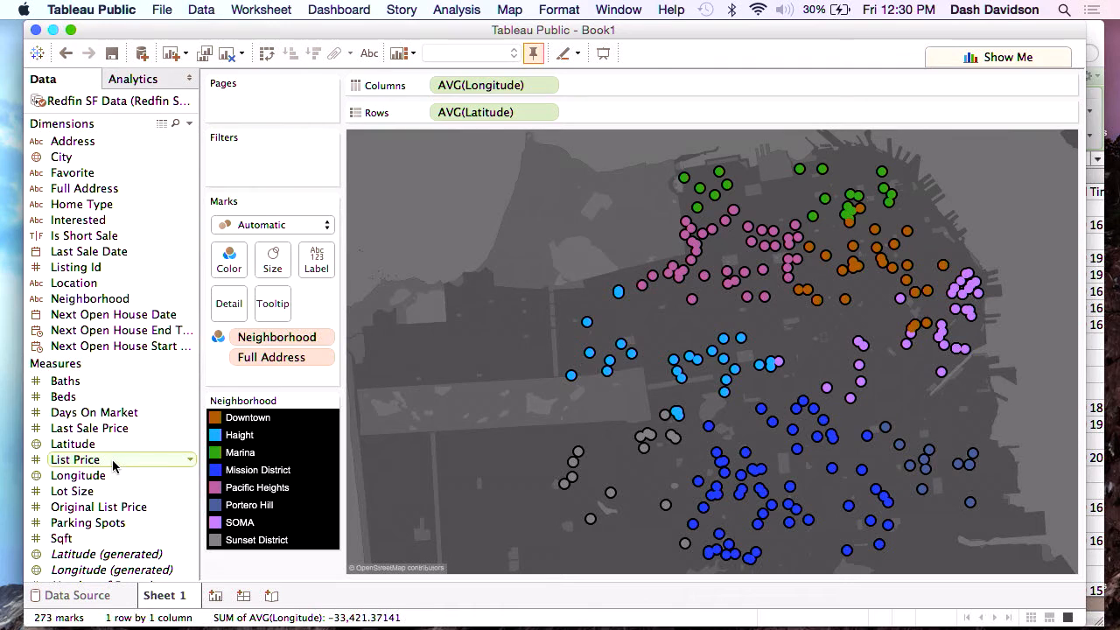
Size the map marks by List Price.
{"action": "left_click_drag", "start_coordinate": [111, 459], "coordinate": [271, 263]}
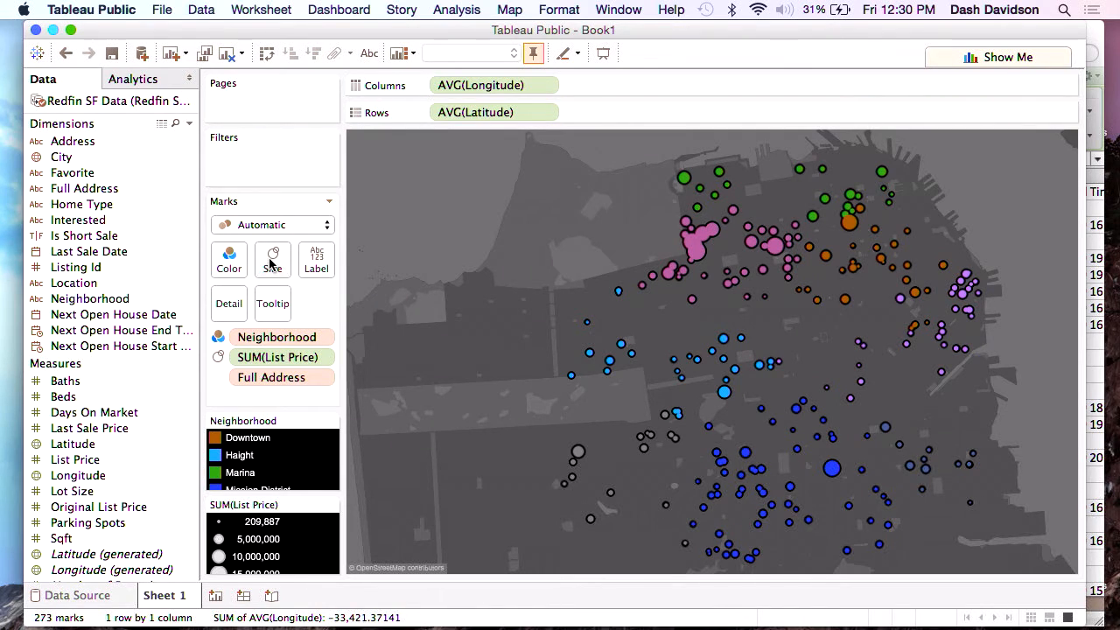
Enlarge the map marks and set their color transparency to 76%.
{"action": "left_click", "coordinate": [271, 263]}
{"action": "left_click_drag", "start_coordinate": [289, 302], "coordinate": [338, 300]}
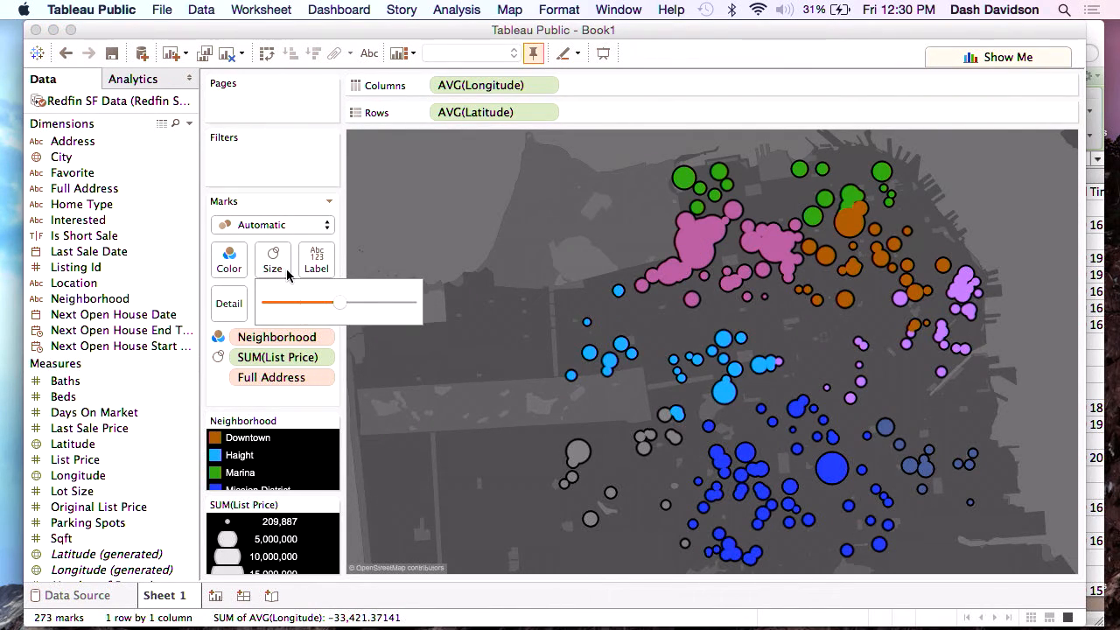
{"action": "left_click", "coordinate": [230, 258]}
{"action": "left_click", "coordinate": [290, 360]}
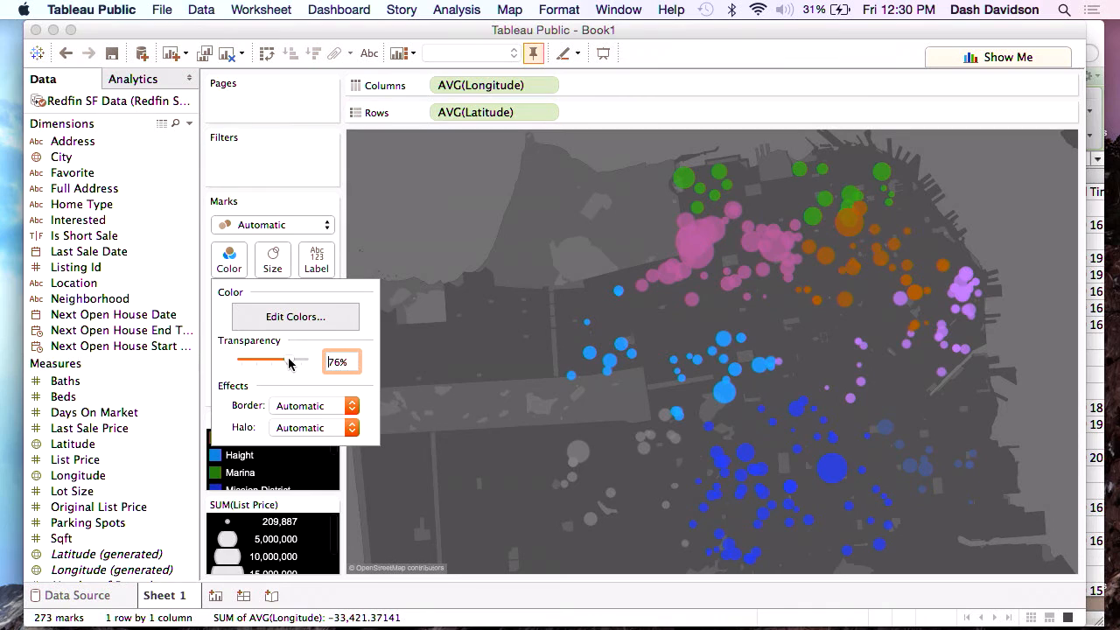
Give the map marks a dark gray border.
{"action": "left_click", "coordinate": [318, 405]}
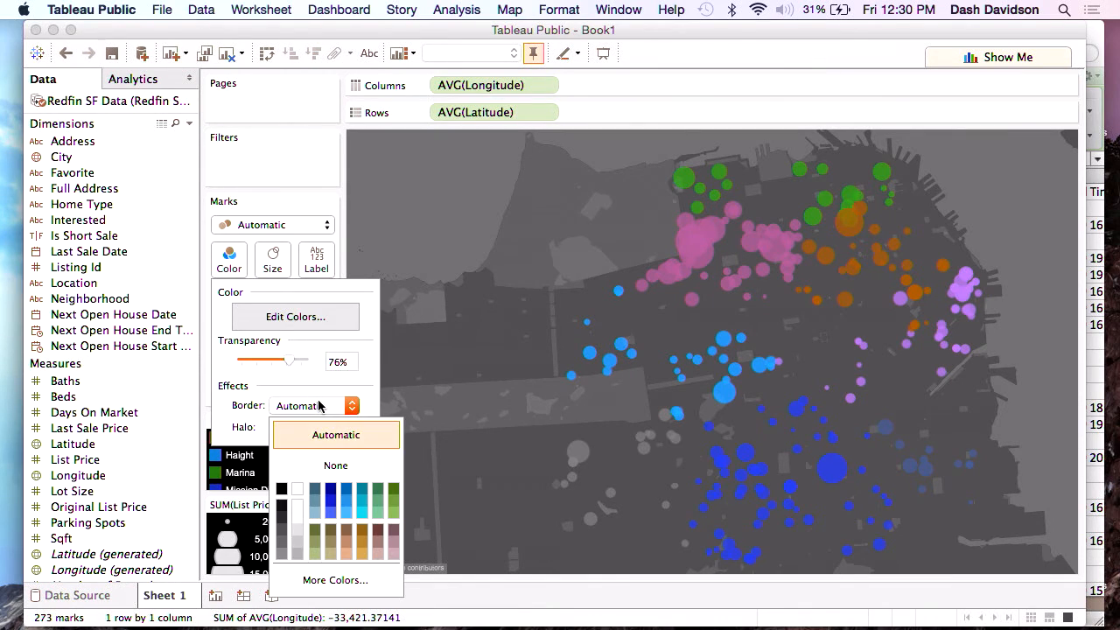
{"action": "left_click", "coordinate": [281, 521]}
{"action": "left_click", "coordinate": [306, 177]}
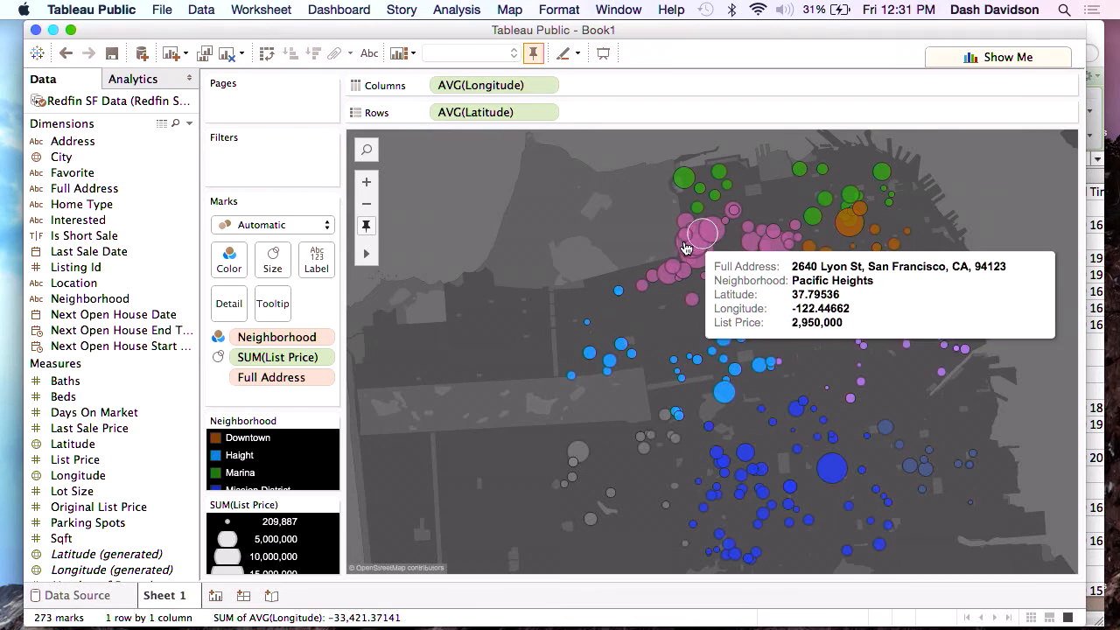
Rename the map worksheet as Map.
{"action": "mouse_move", "coordinate": [681, 276]}
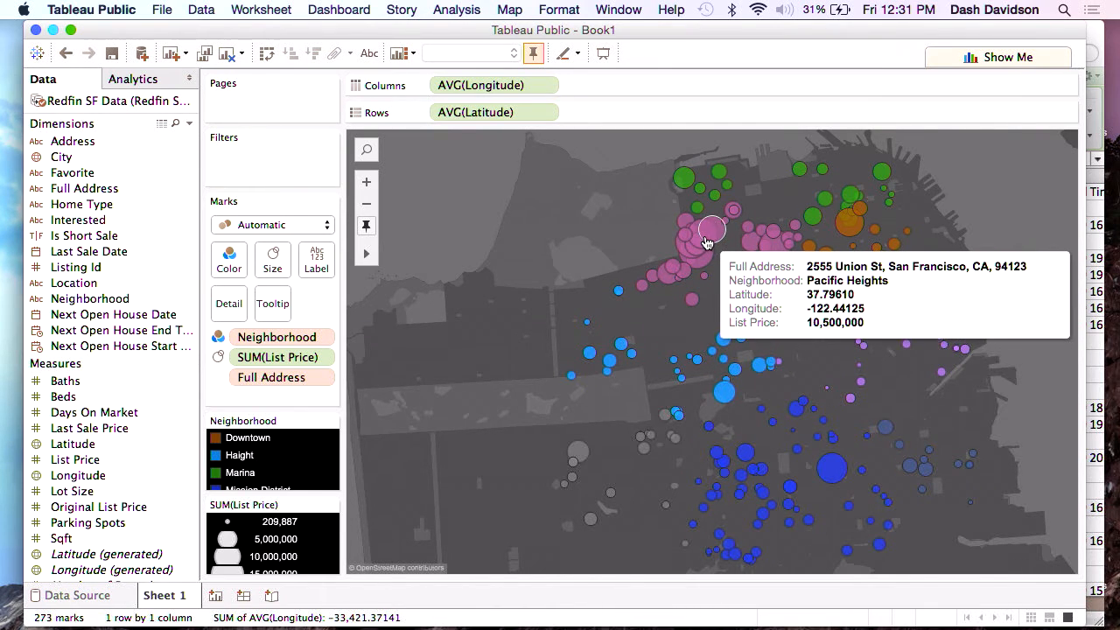
{"action": "mouse_move", "coordinate": [682, 315]}
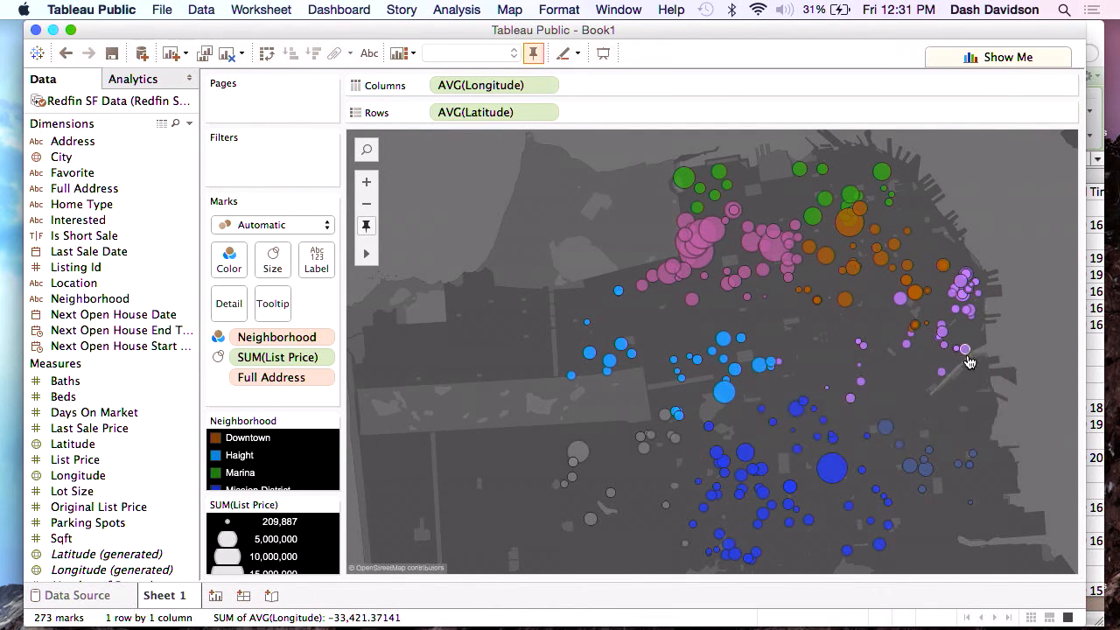
{"action": "mouse_move", "coordinate": [981, 292]}
{"action": "mouse_move", "coordinate": [643, 452]}
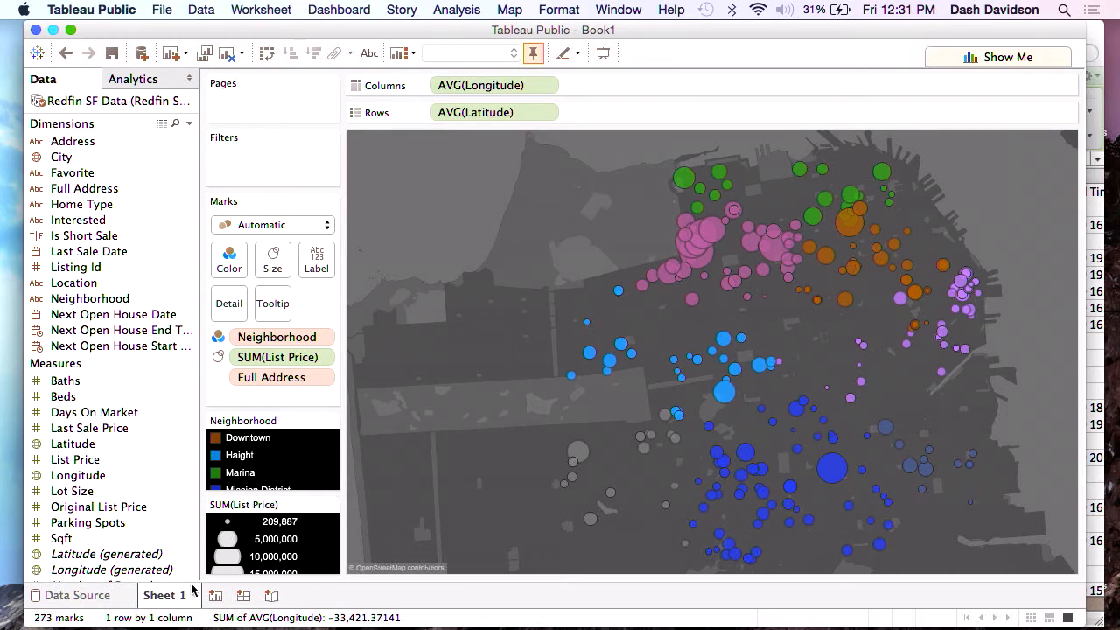
{"action": "double_click", "coordinate": [163, 597]}
{"action": "type", "text": "Map"}
{"action": "key", "text": "Return"}
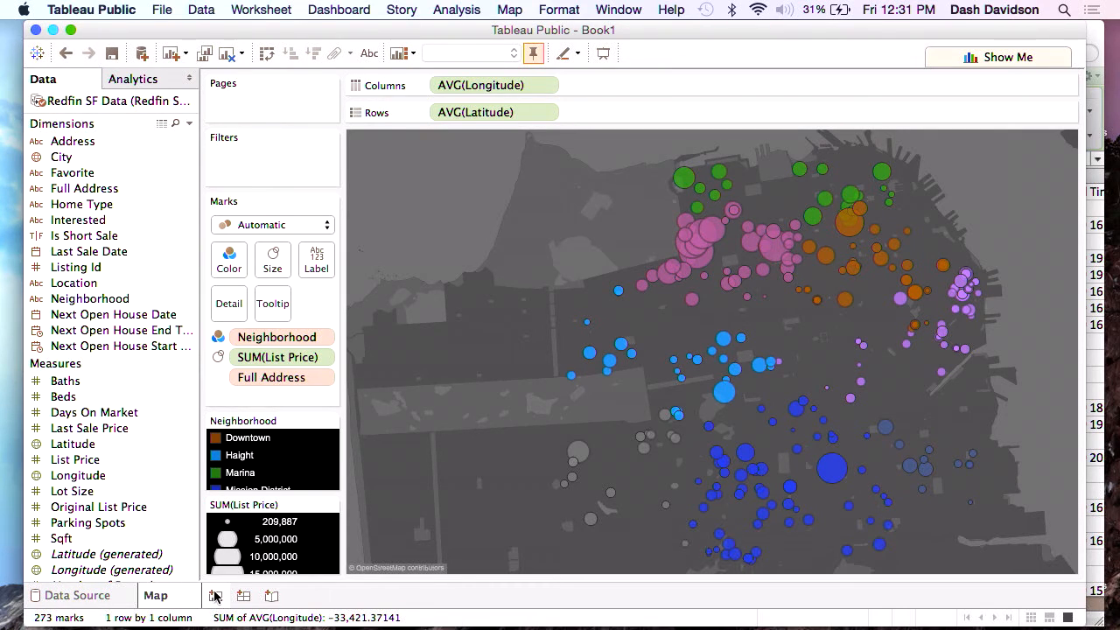
Add a new worksheet and build a scatter plot of List Price and Days On Market with Neighborhood using Show Me.
{"action": "mouse_move", "coordinate": [160, 596]}
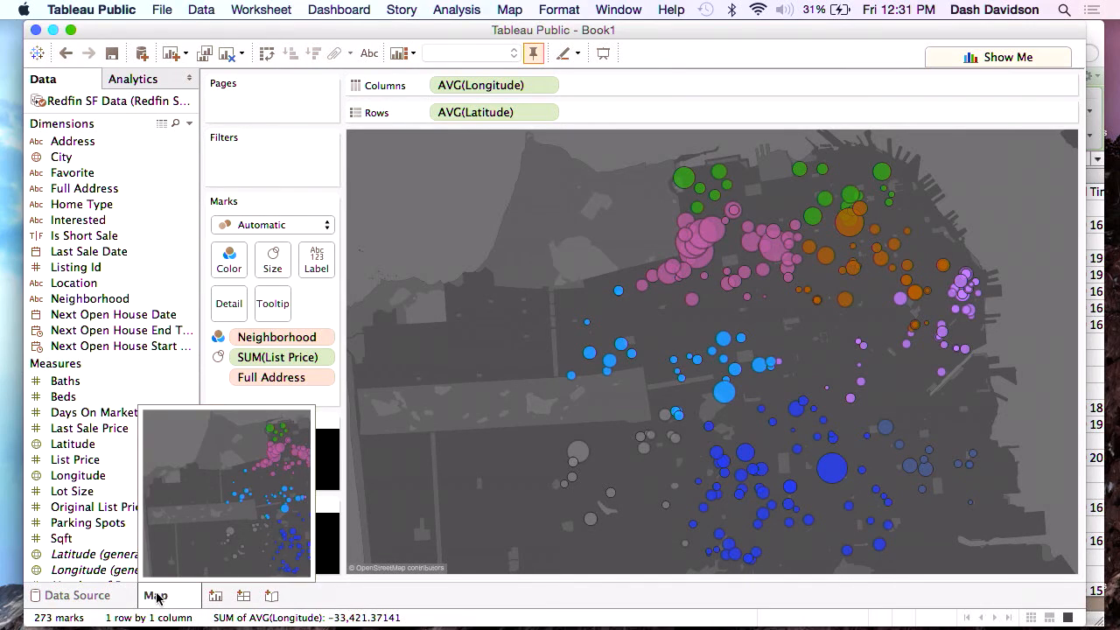
{"action": "left_click", "coordinate": [214, 596]}
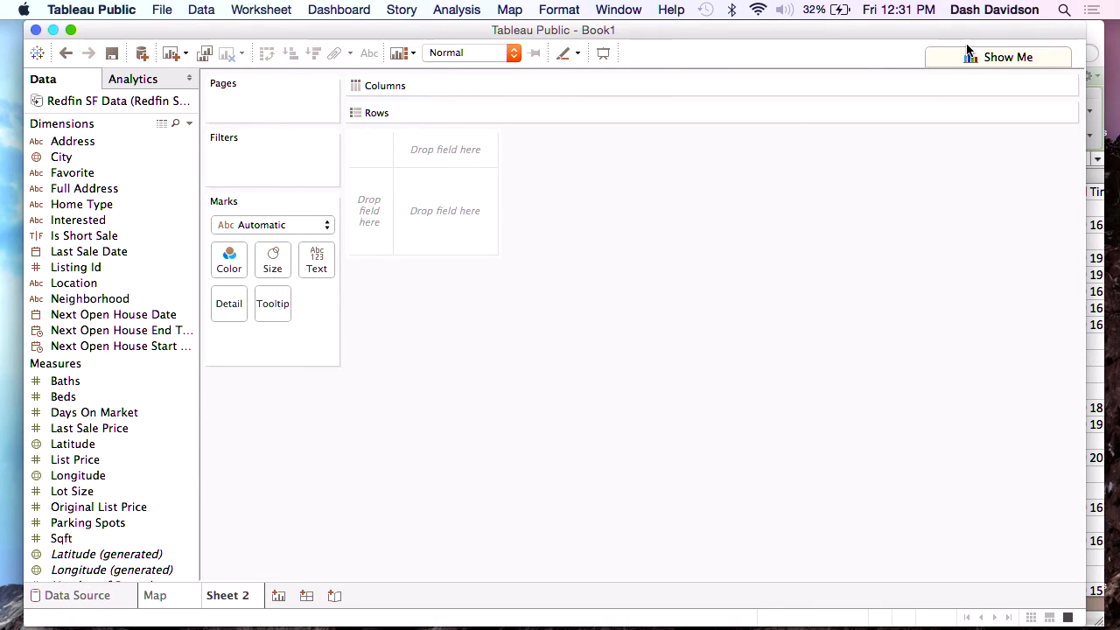
{"action": "left_click", "coordinate": [968, 54]}
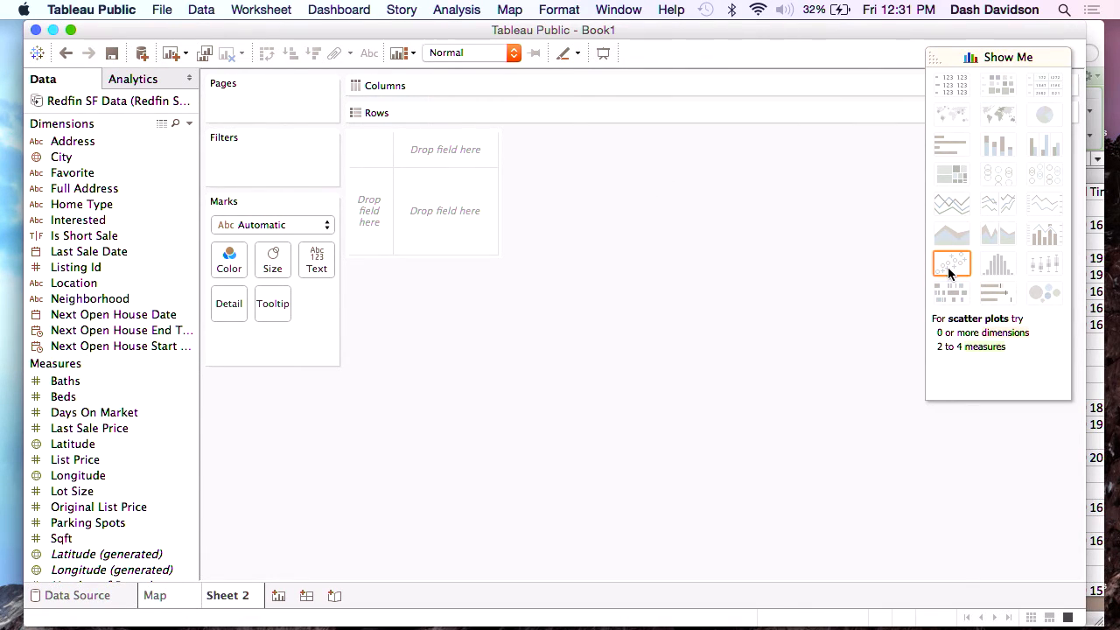
{"action": "left_click", "coordinate": [112, 460]}
{"action": "left_click", "coordinate": [128, 412], "text": "super"}
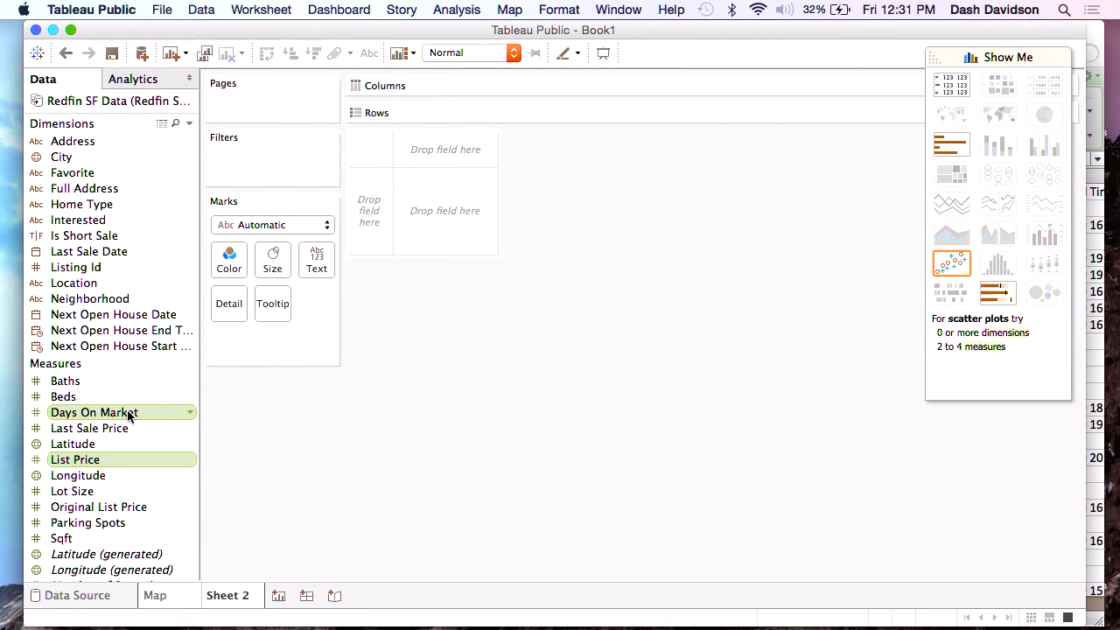
{"action": "left_click", "coordinate": [114, 298], "text": "super"}
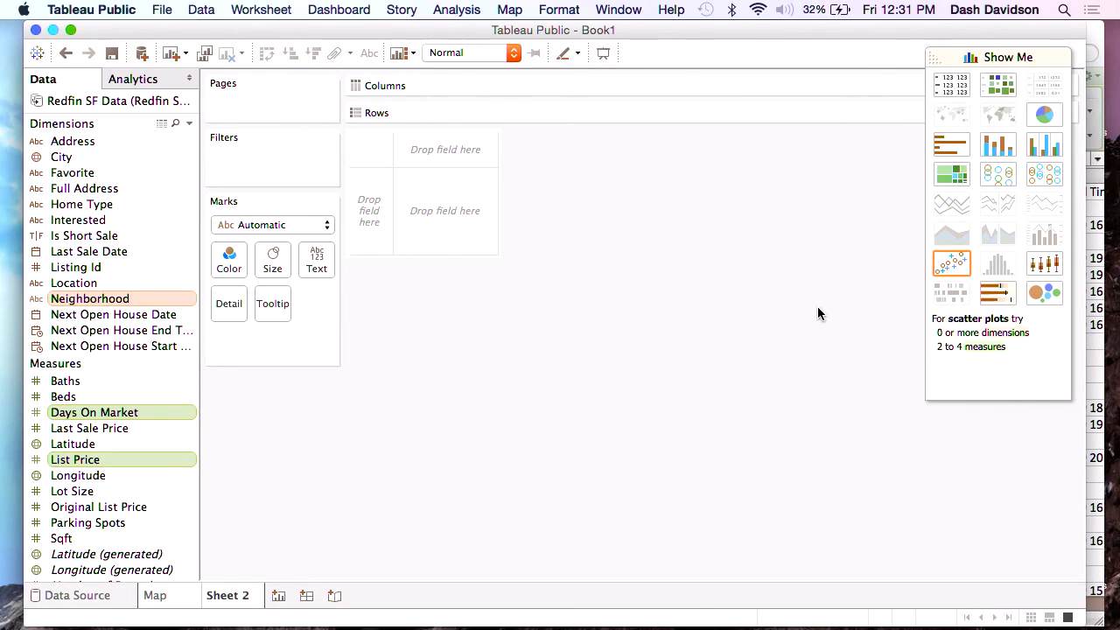
{"action": "left_click", "coordinate": [957, 262]}
{"action": "left_click", "coordinate": [1025, 58]}
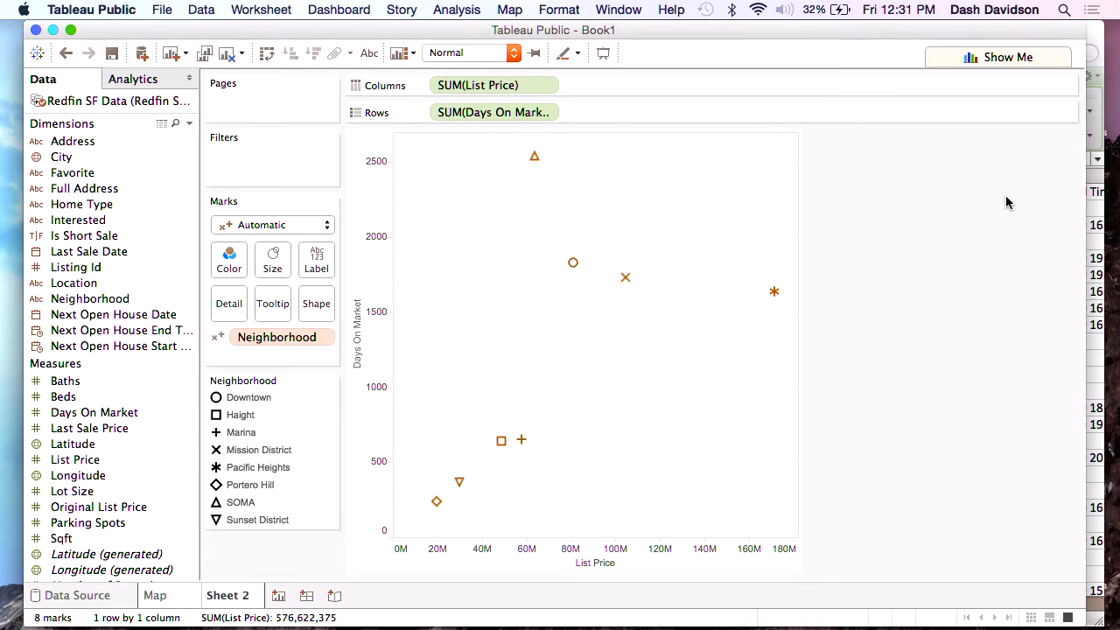
Change the aggregation of both List Price and Days On Market from sum to average.
{"action": "left_click", "coordinate": [545, 86]}
{"action": "mouse_move", "coordinate": [568, 253]}
{"action": "left_click", "coordinate": [649, 274]}
{"action": "double_click", "coordinate": [448, 111]}
{"action": "double_click", "coordinate": [448, 112]}
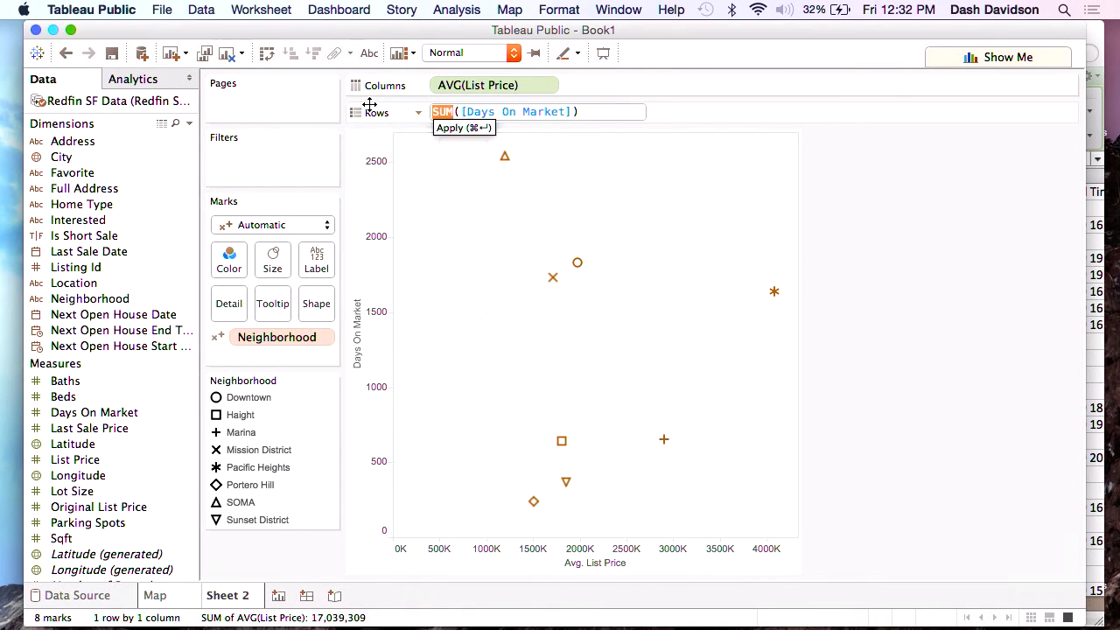
{"action": "type", "text": "AVG"}
{"action": "key", "text": "Return"}
{"action": "key", "text": "Return"}
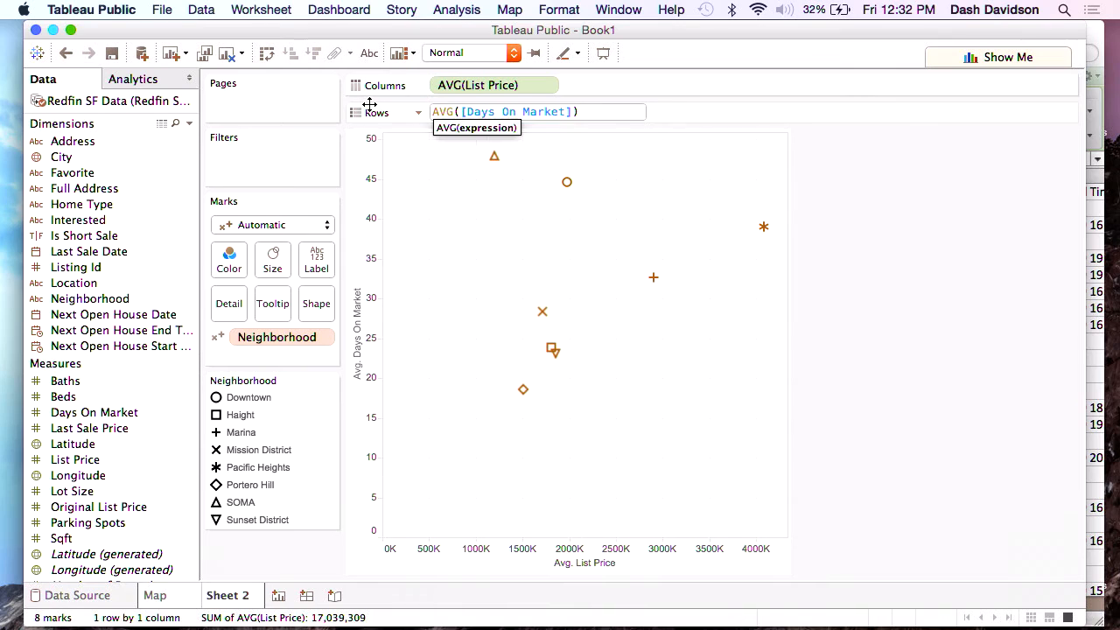
Set the scatter plot's mark type to Circle and color the marks by Neighborhood.
{"action": "left_click", "coordinate": [246, 229]}
{"action": "left_click", "coordinate": [243, 321]}
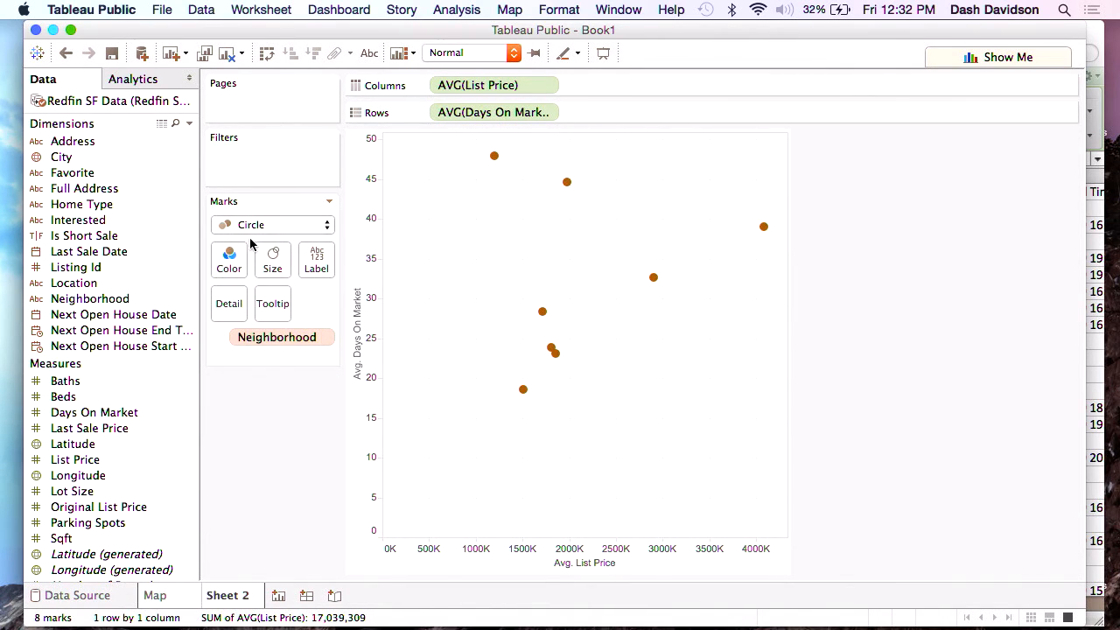
{"action": "left_click_drag", "start_coordinate": [88, 298], "coordinate": [229, 260]}
Enlarge the circles in the scatter plot.
{"action": "left_click", "coordinate": [272, 260]}
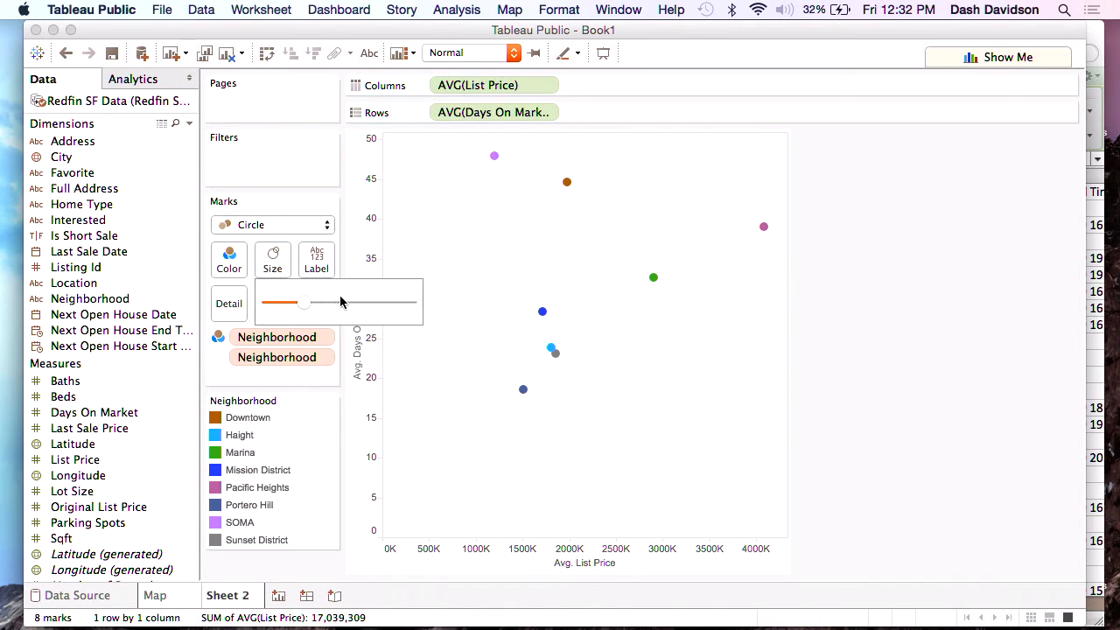
{"action": "left_click_drag", "start_coordinate": [325, 302], "coordinate": [342, 303]}
{"action": "left_click", "coordinate": [414, 224]}
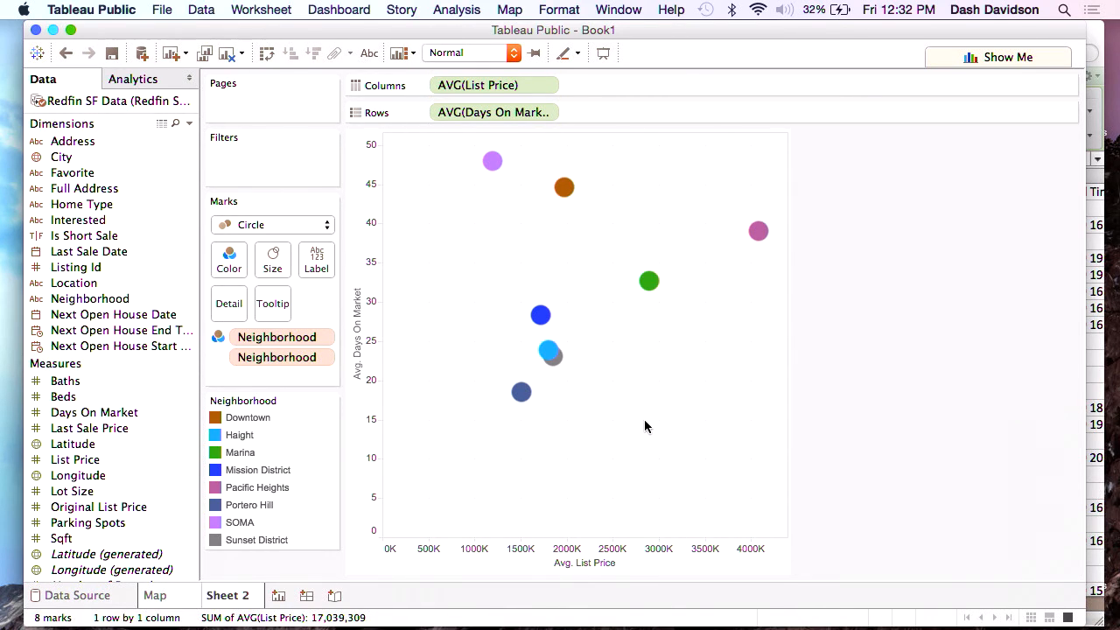
{"action": "mouse_move", "coordinate": [525, 398]}
{"action": "mouse_move", "coordinate": [760, 247]}
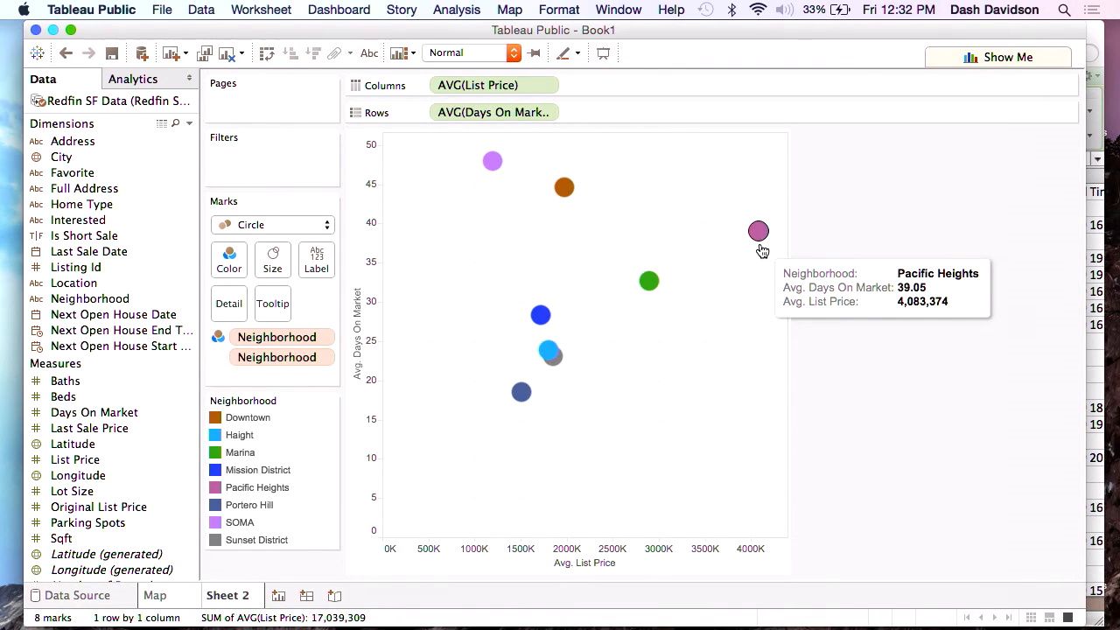
Add a linear trend line to the scatter plot.
{"action": "left_click", "coordinate": [149, 80]}
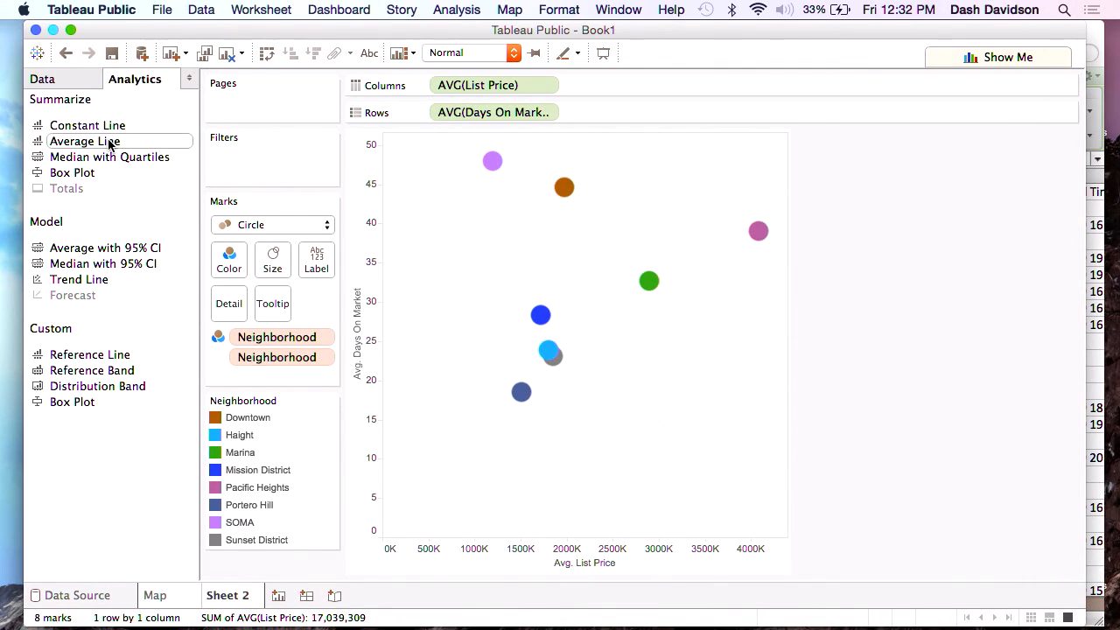
{"action": "left_click_drag", "start_coordinate": [96, 278], "coordinate": [499, 175]}
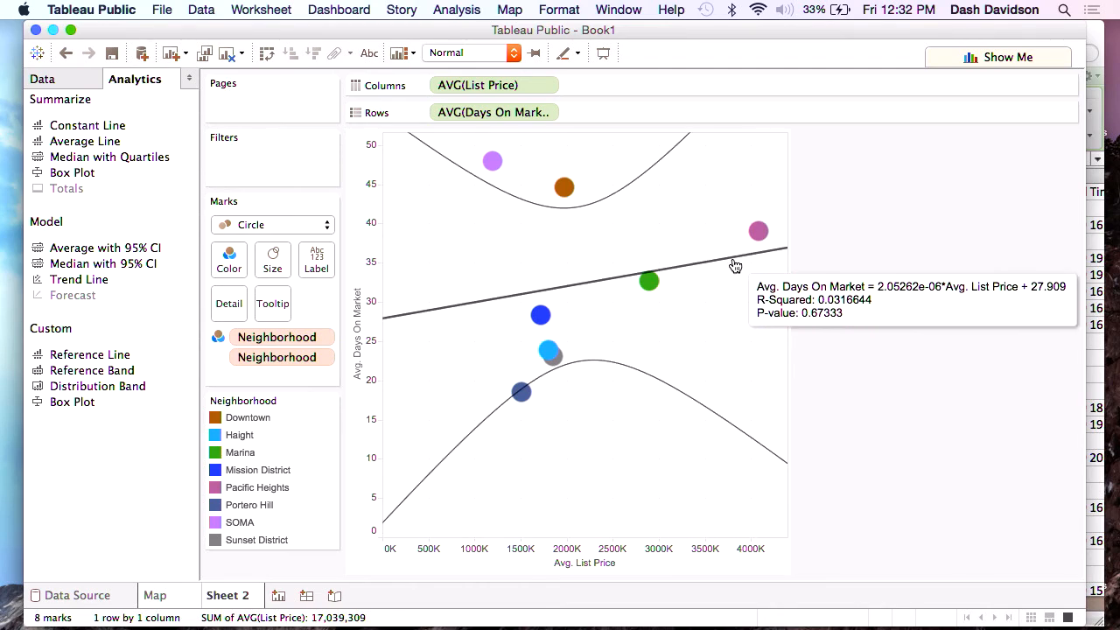
{"action": "mouse_move", "coordinate": [764, 239]}
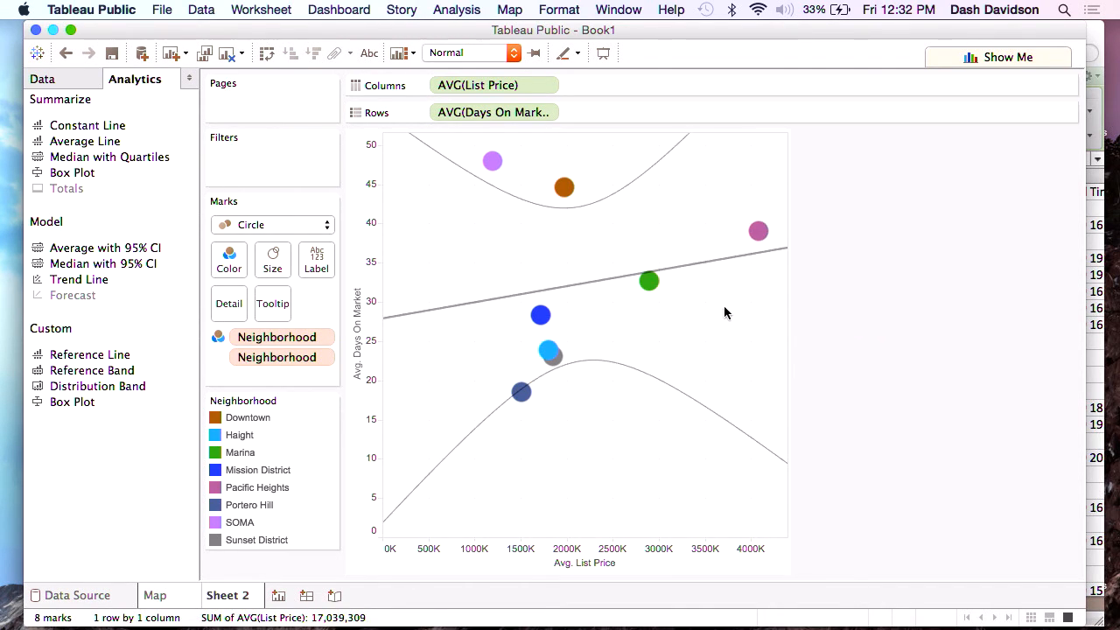
Rename the second worksheet as Scatter Plot.
{"action": "double_click", "coordinate": [210, 595]}
{"action": "type", "text": "Scatter Plot"}
{"action": "key", "text": "Return"}
Create a new dashboard and set its size to Automatic.
{"action": "left_click", "coordinate": [323, 598]}
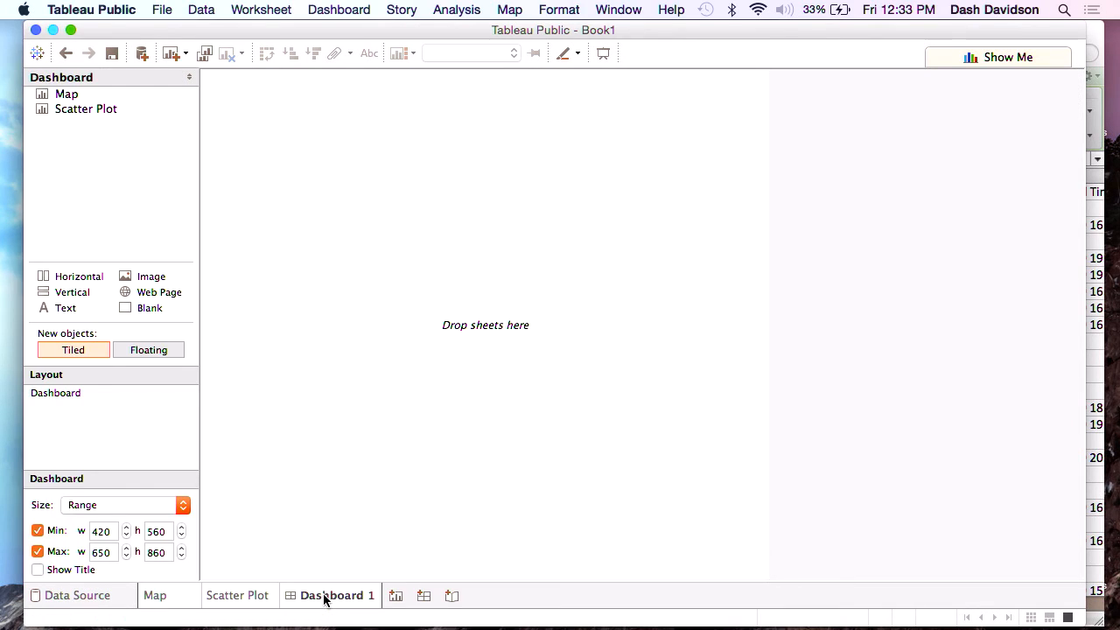
{"action": "left_click", "coordinate": [121, 505]}
{"action": "left_click", "coordinate": [112, 352]}
Place the Scatter Plot sheet on the dashboard and add the Map sheet below it.
{"action": "mouse_move", "coordinate": [78, 98]}
{"action": "left_click_drag", "start_coordinate": [70, 108], "coordinate": [306, 135]}
{"action": "mouse_move", "coordinate": [77, 98]}
{"action": "left_click_drag", "start_coordinate": [77, 98], "coordinate": [626, 431]}
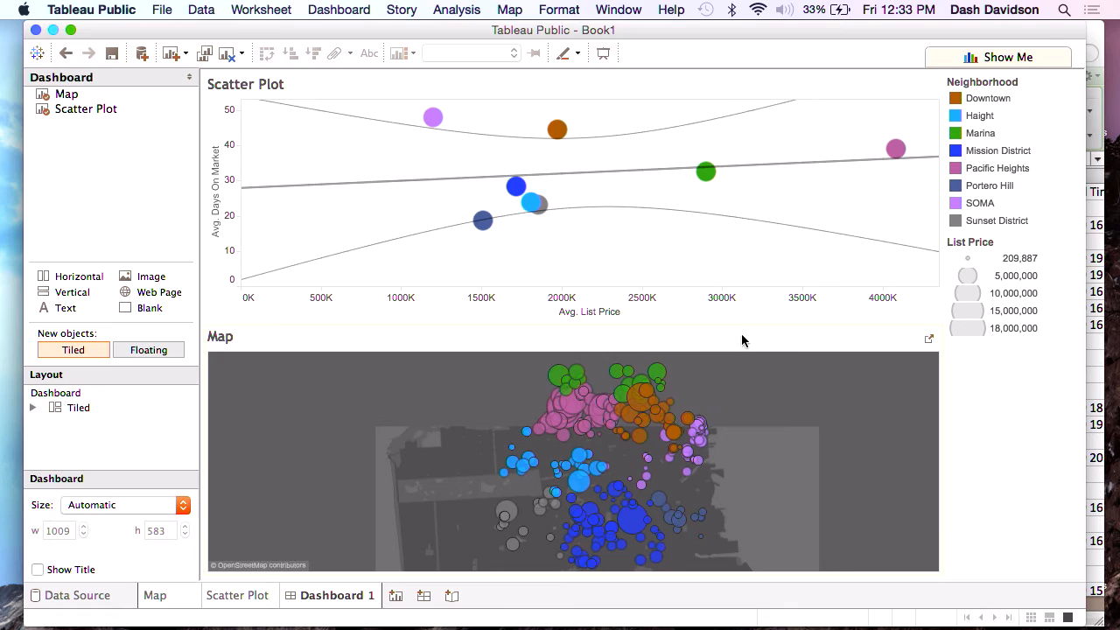
Move the scatter plot to the right of the map and widen the map until the scatter plot is about 246 wide.
{"action": "left_click_drag", "start_coordinate": [741, 325], "coordinate": [697, 253]}
{"action": "mouse_move", "coordinate": [543, 112]}
{"action": "left_click", "coordinate": [565, 82]}
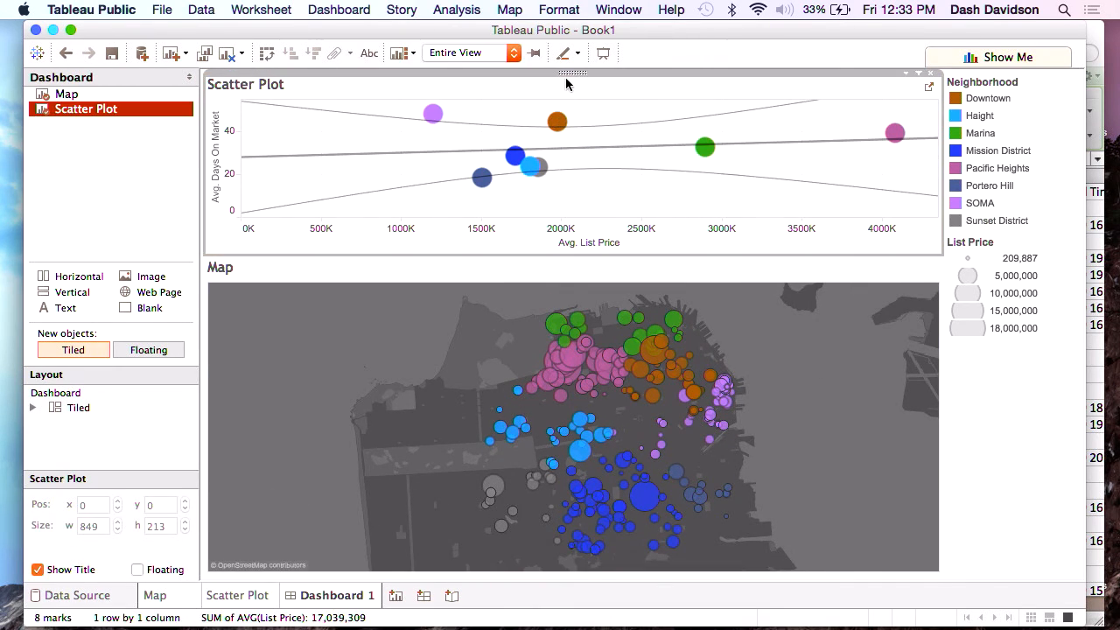
{"action": "left_click_drag", "start_coordinate": [577, 72], "coordinate": [805, 393]}
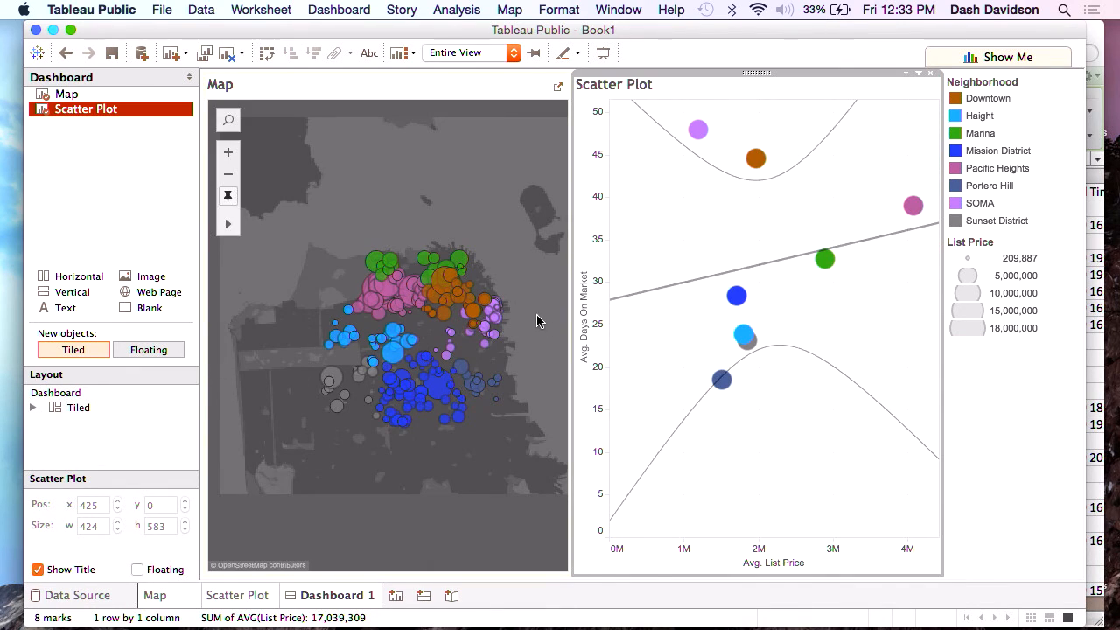
{"action": "left_click_drag", "start_coordinate": [570, 324], "coordinate": [692, 326]}
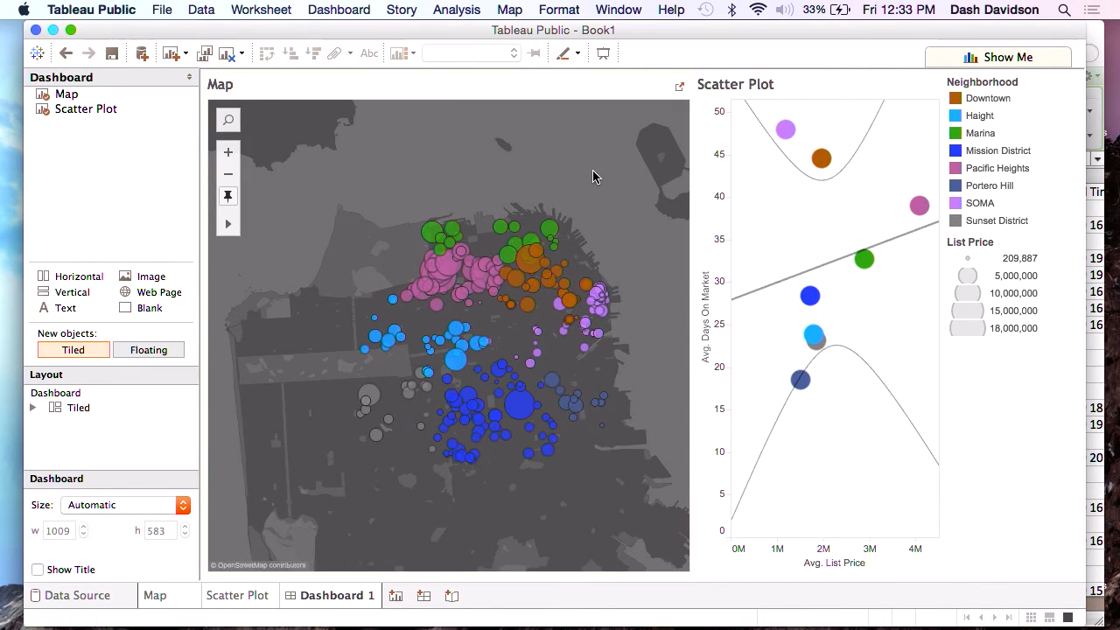
{"action": "left_click_drag", "start_coordinate": [692, 207], "coordinate": [726, 210]}
Set the scatter plot to act as a filter on the dashboard.
{"action": "mouse_move", "coordinate": [849, 147]}
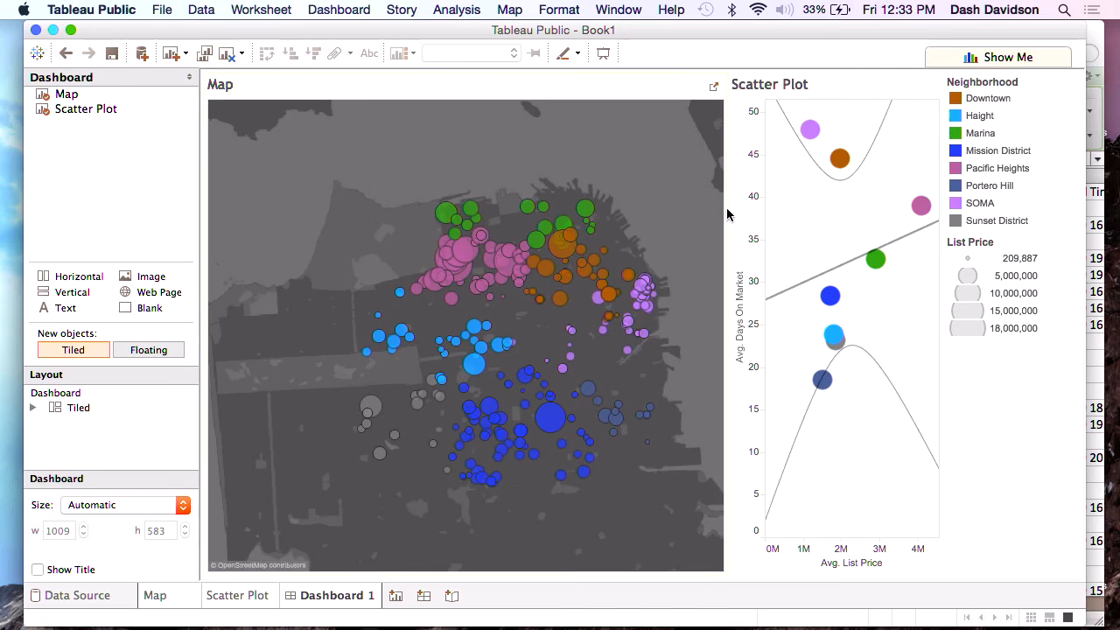
{"action": "left_click", "coordinate": [869, 84]}
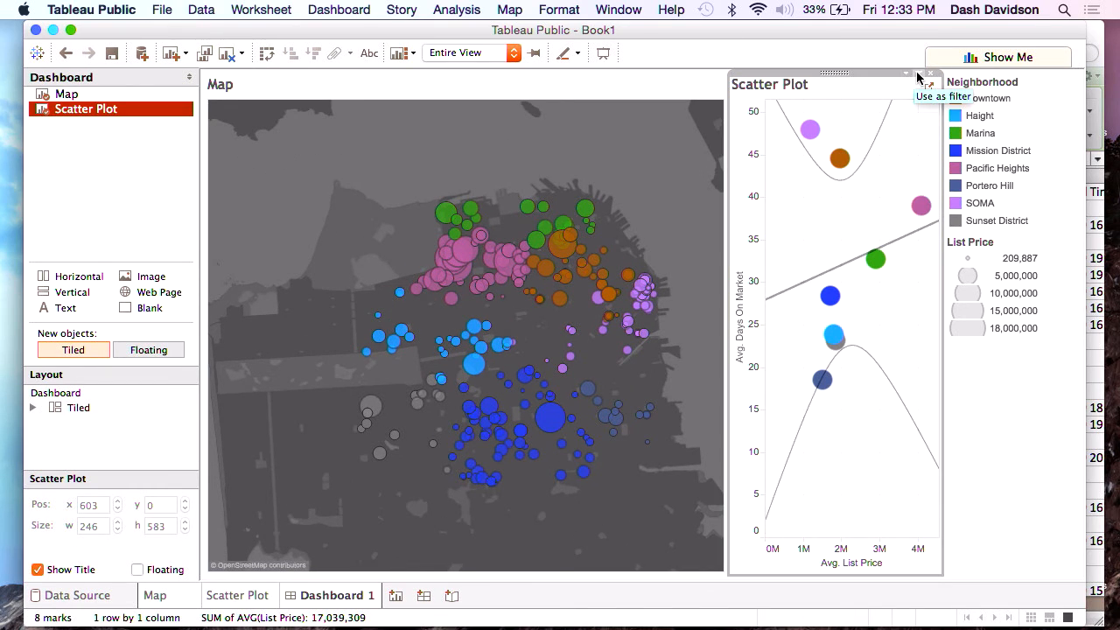
{"action": "left_click", "coordinate": [918, 75]}
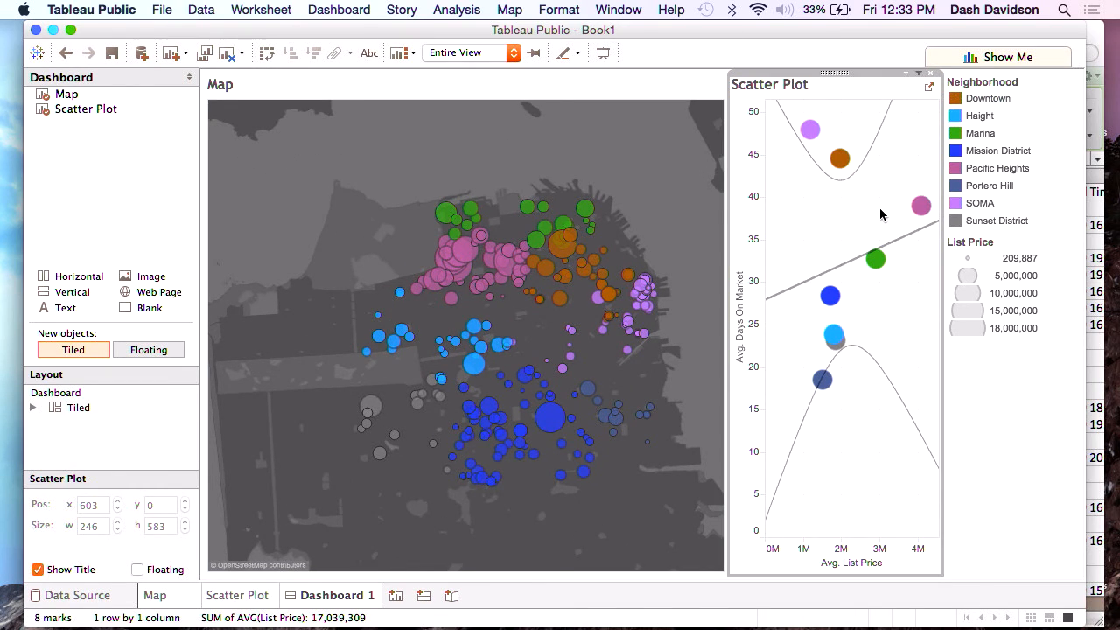
Test the dashboard filter by selecting and clearing the Marina and Downtown marks in turn in the scatter plot.
{"action": "mouse_move", "coordinate": [875, 261]}
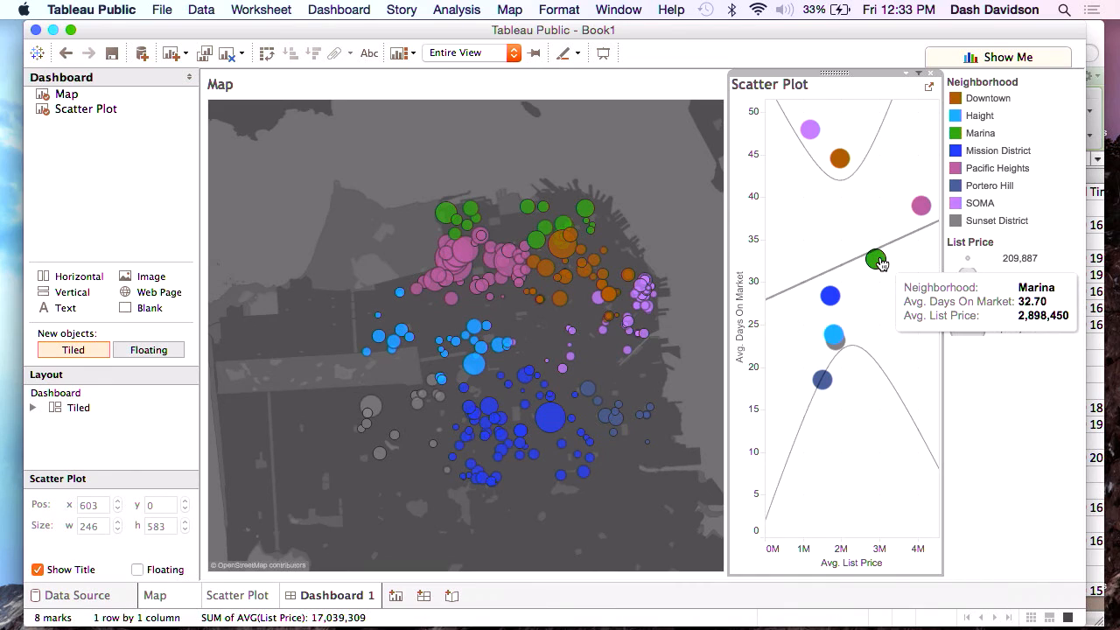
{"action": "left_click", "coordinate": [878, 261]}
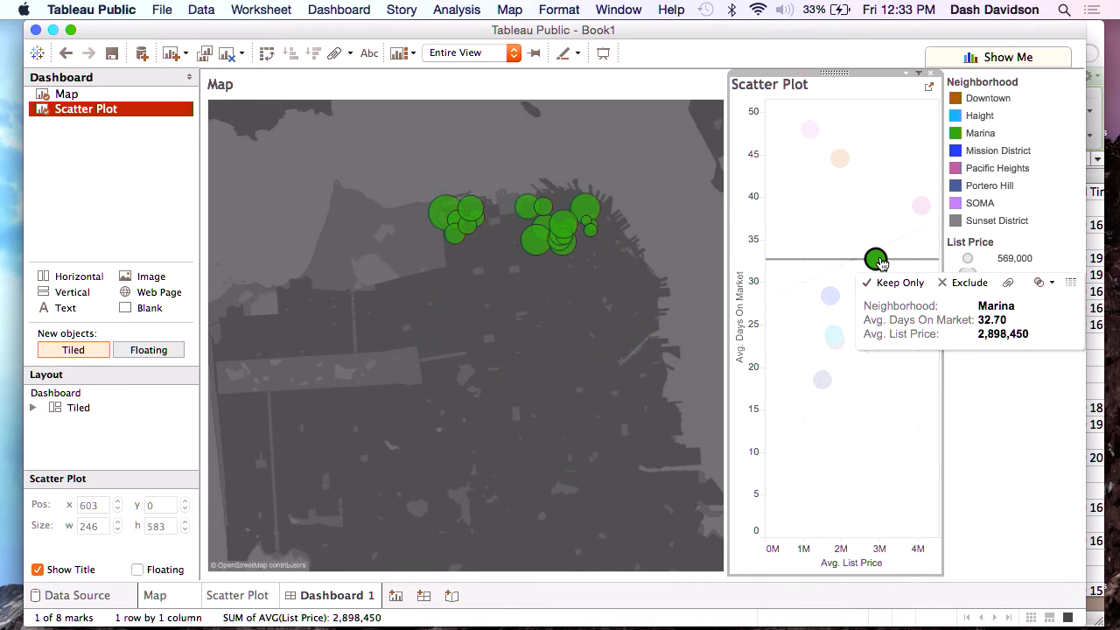
{"action": "left_click", "coordinate": [876, 260]}
{"action": "left_click", "coordinate": [839, 160]}
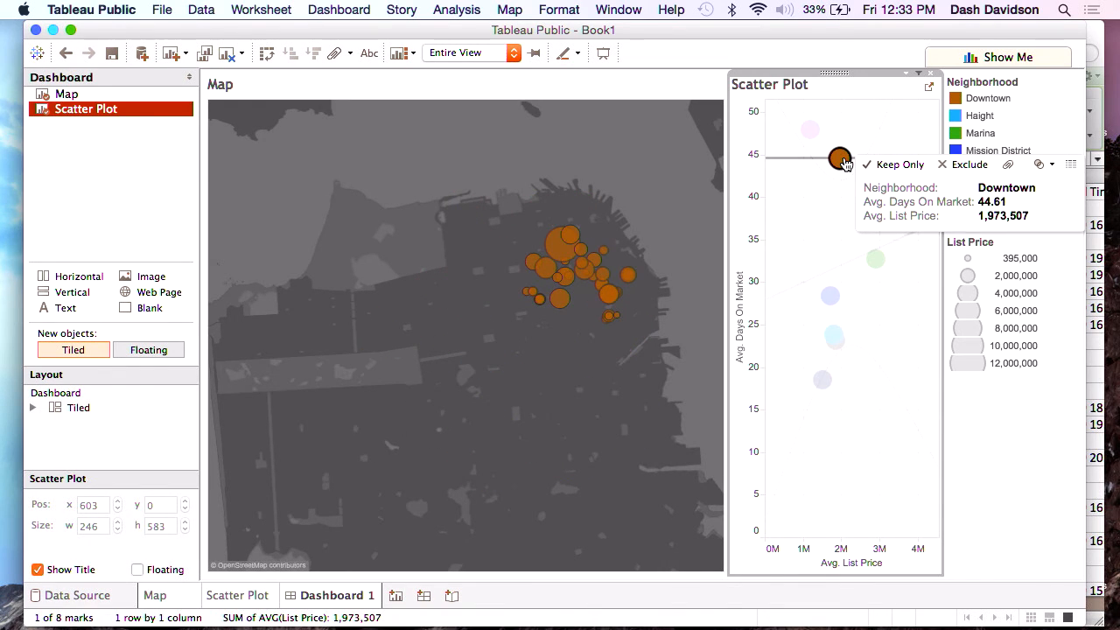
{"action": "left_click", "coordinate": [840, 161]}
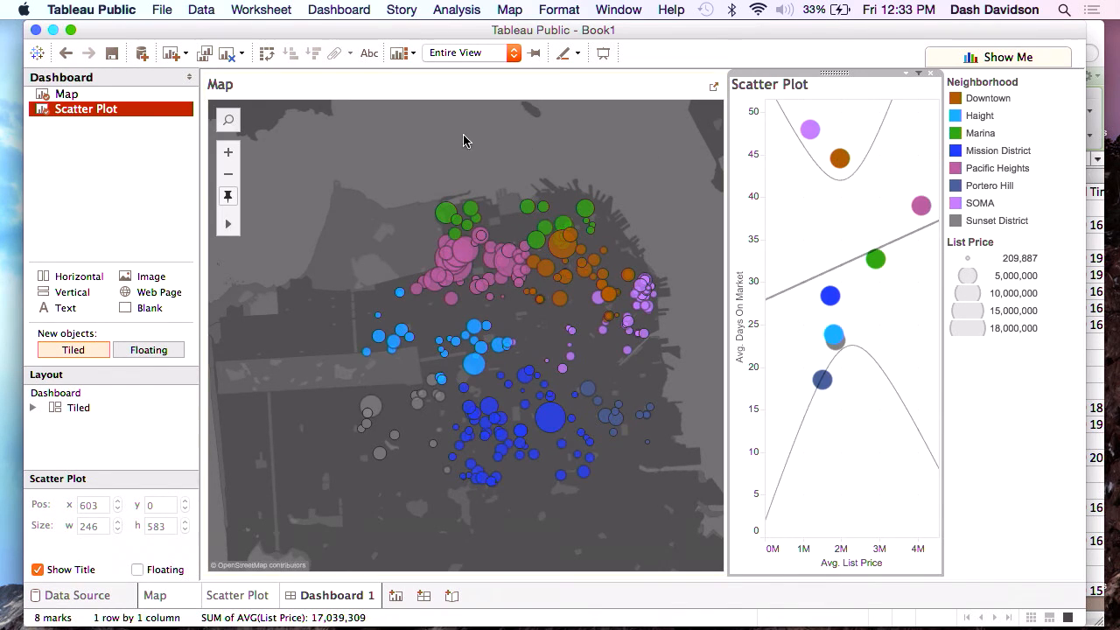
Unpin the map's zoom and test its automatic refit by selecting and clearing the SOMA mark in the scatter plot.
{"action": "left_click", "coordinate": [255, 187]}
{"action": "left_click", "coordinate": [809, 128]}
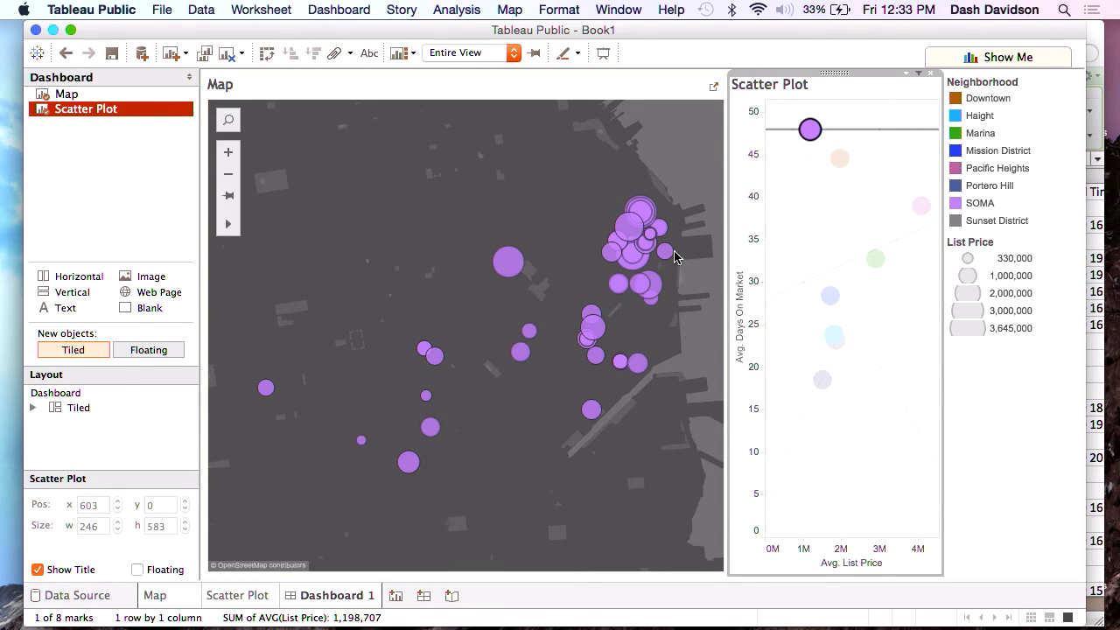
{"action": "mouse_move", "coordinate": [508, 265]}
{"action": "left_click", "coordinate": [813, 140]}
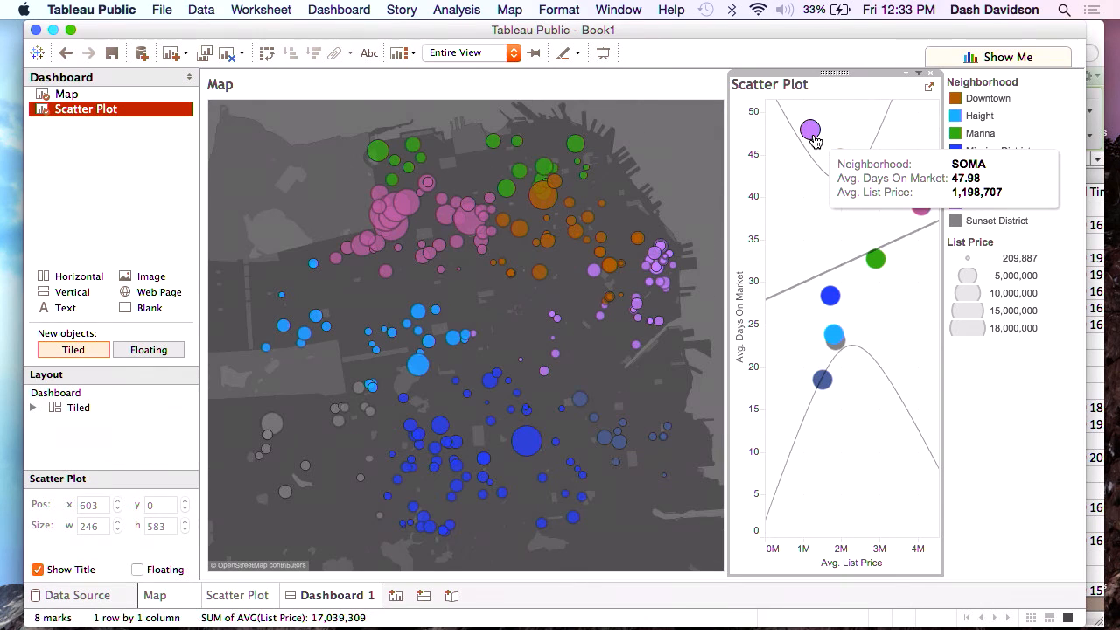
Save the workbook to Tableau Public under the name Book1, signing in with the account password.
{"action": "left_click", "coordinate": [163, 10]}
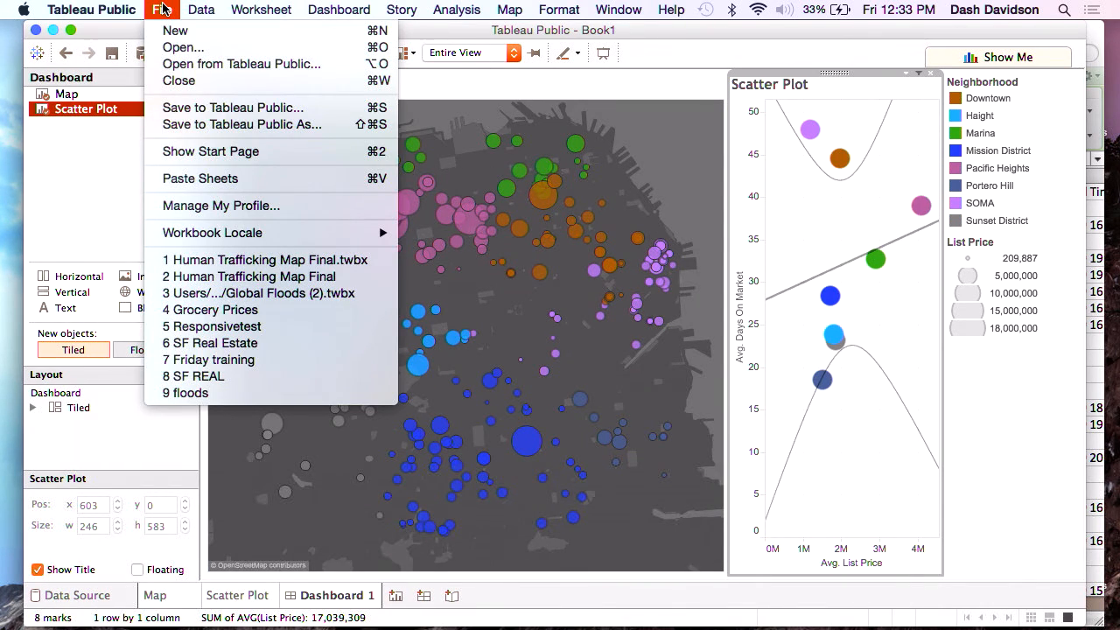
{"action": "left_click", "coordinate": [219, 110]}
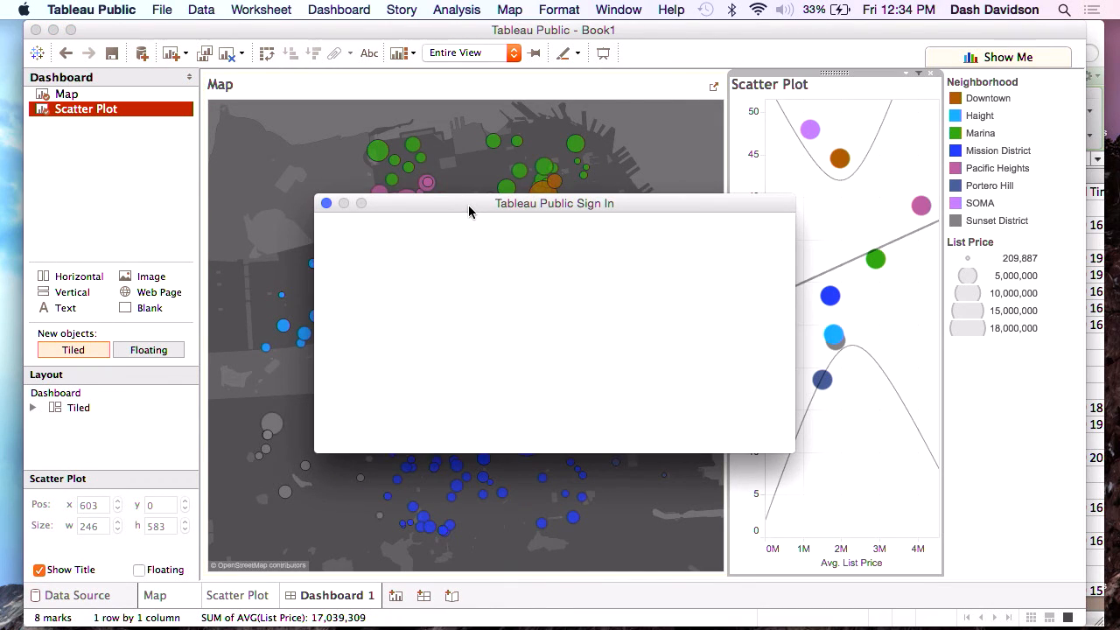
{"action": "type", "text": "•••••••••"}
{"action": "left_click", "coordinate": [554, 361]}
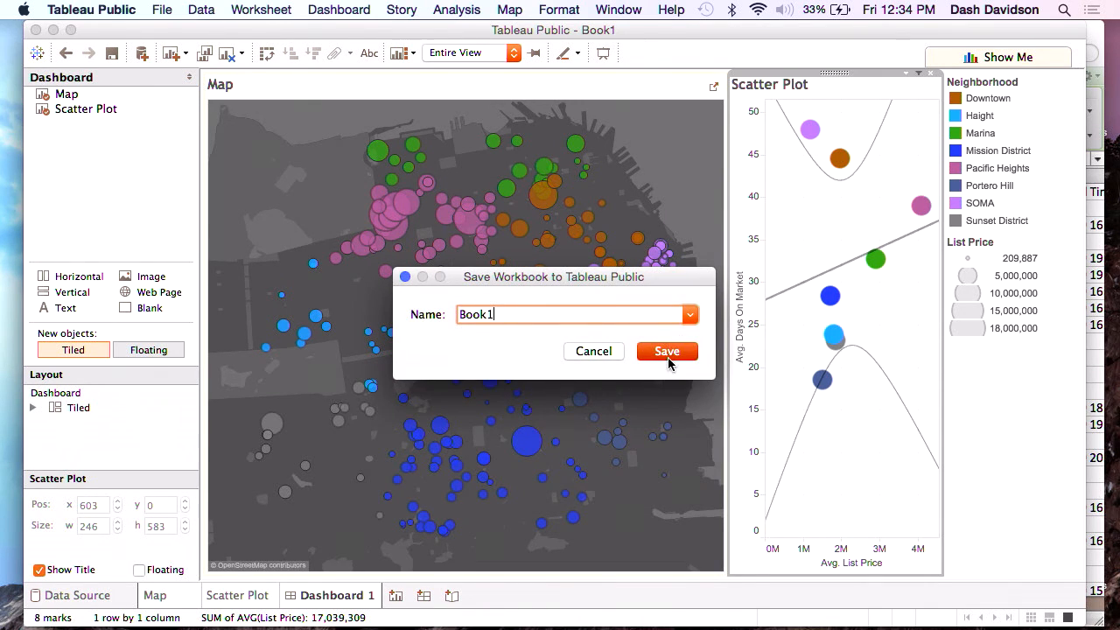
{"action": "left_click", "coordinate": [667, 354]}
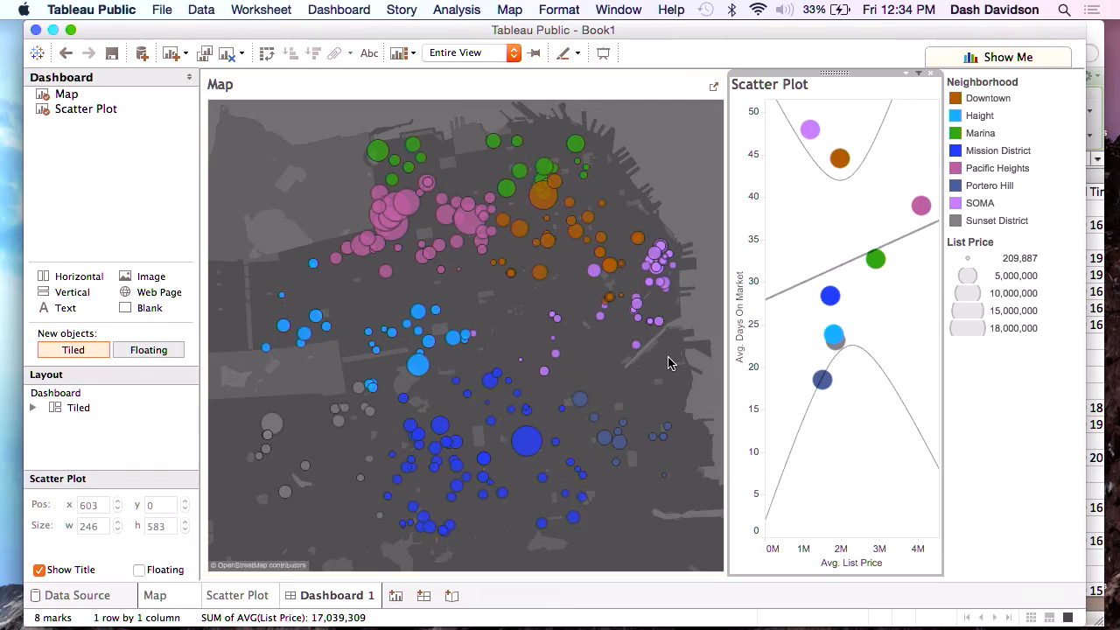